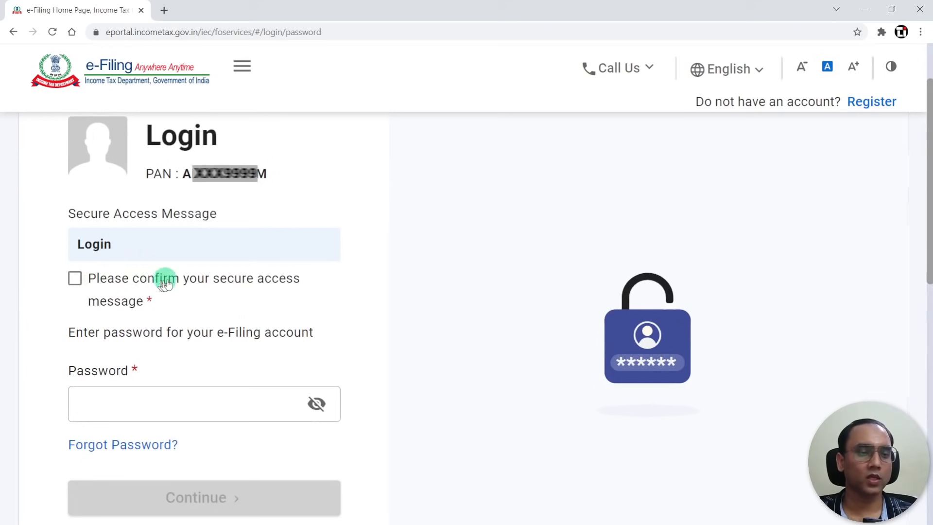
Confirm the secure access message and enter the e-Filing account password.
left_click(76, 278)
left_click(189, 396)
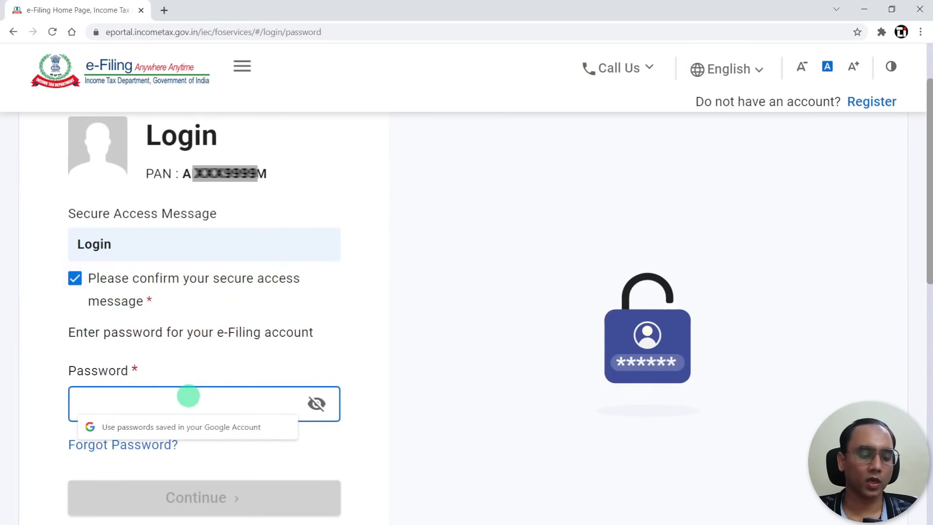
type("a")
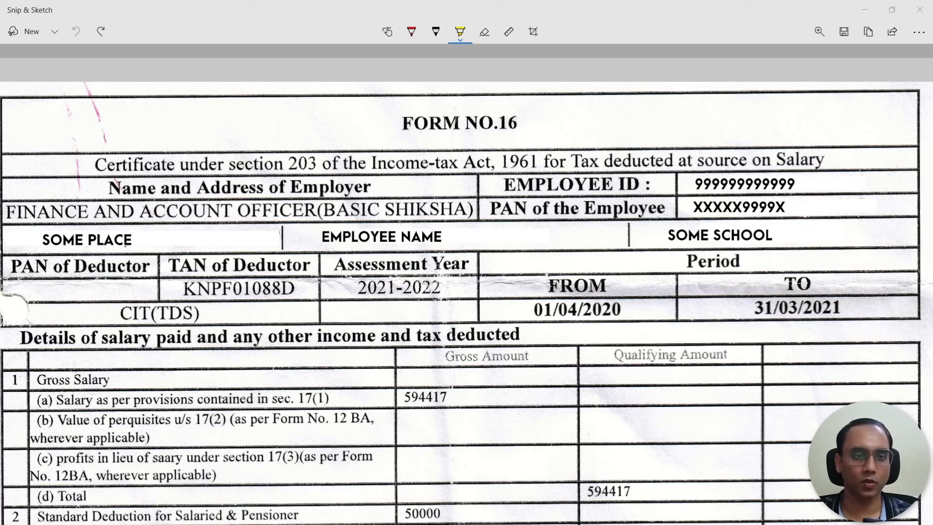
Switch to Snip & Sketch and highlight Form 16's assessment year, section 17(1) salary amount and standard deduction amount in yellow.
left_click(360, 290)
mouse_move(360, 289)
left_mouse_down()
mouse_move(450, 293)
mouse_move(344, 287)
left_mouse_up()
scroll(288, 173, "down", 5)
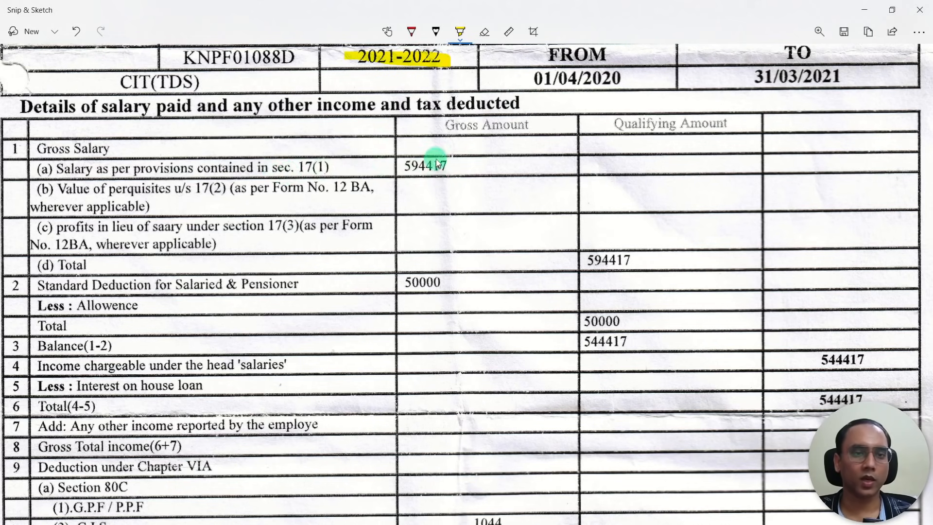
left_click_drag(406, 166, 464, 167)
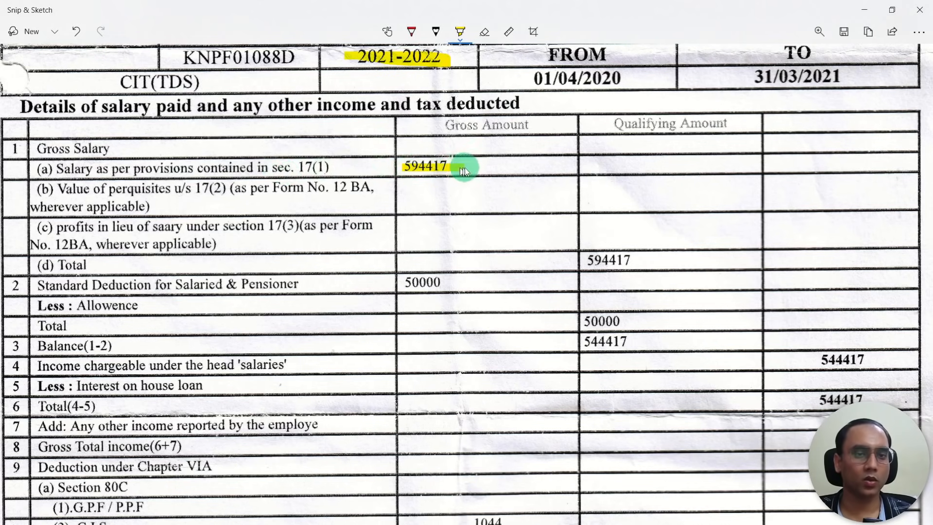
scroll(482, 262, "down", 3)
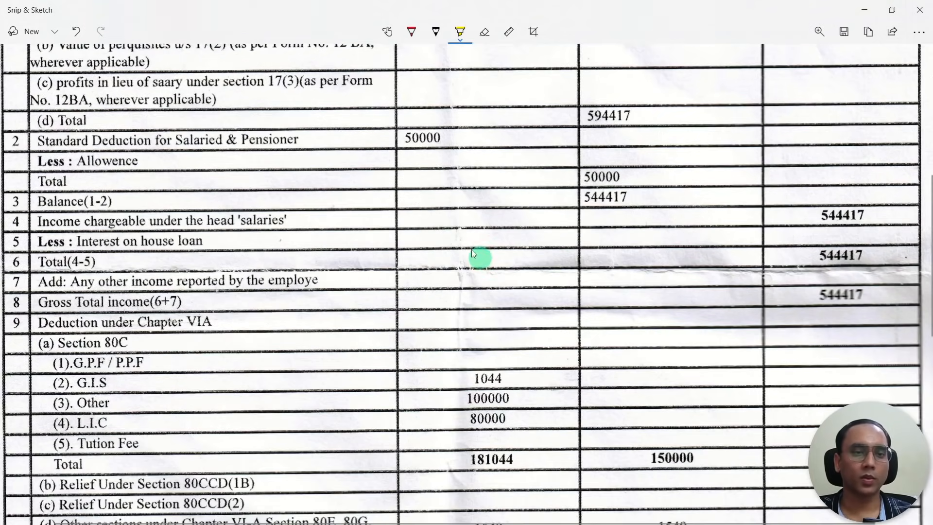
left_click_drag(406, 138, 441, 137)
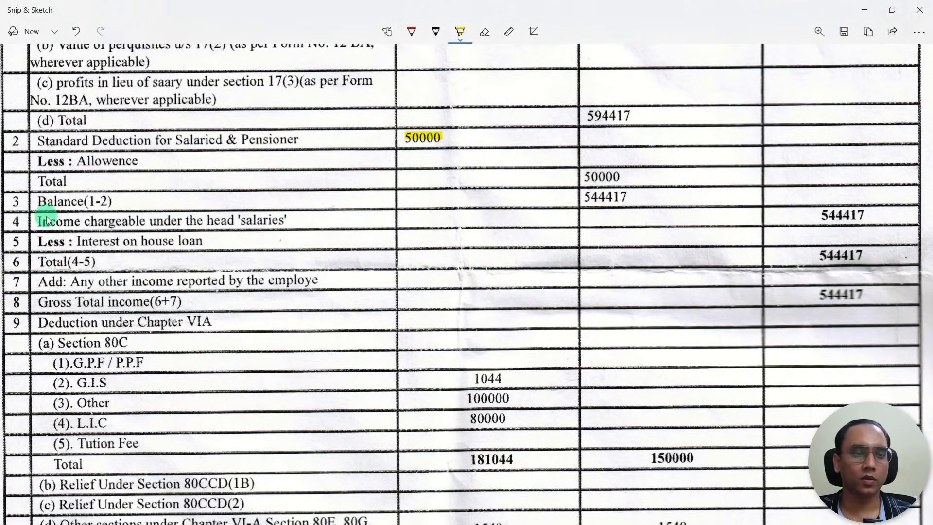
Highlight the income chargeable under salaries label with its amount, and the house loan interest label.
left_click_drag(40, 227, 291, 227)
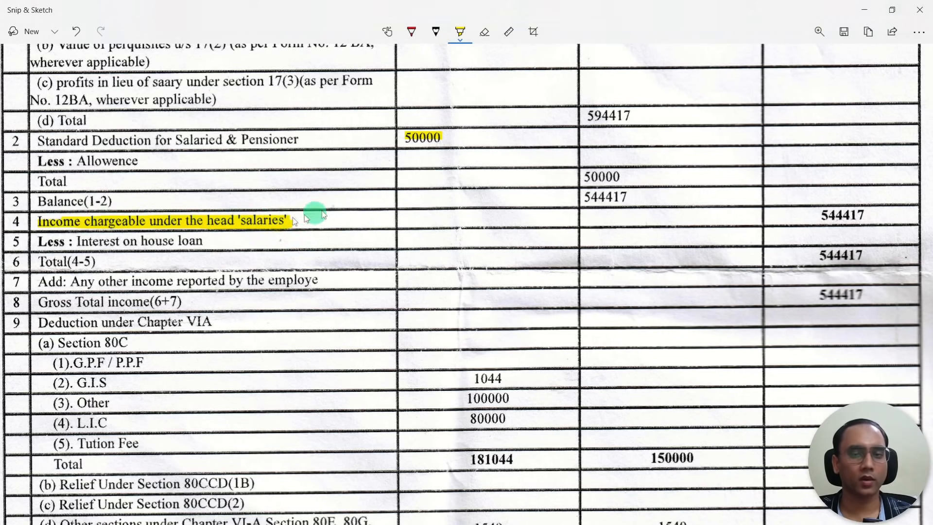
left_click_drag(820, 216, 864, 216)
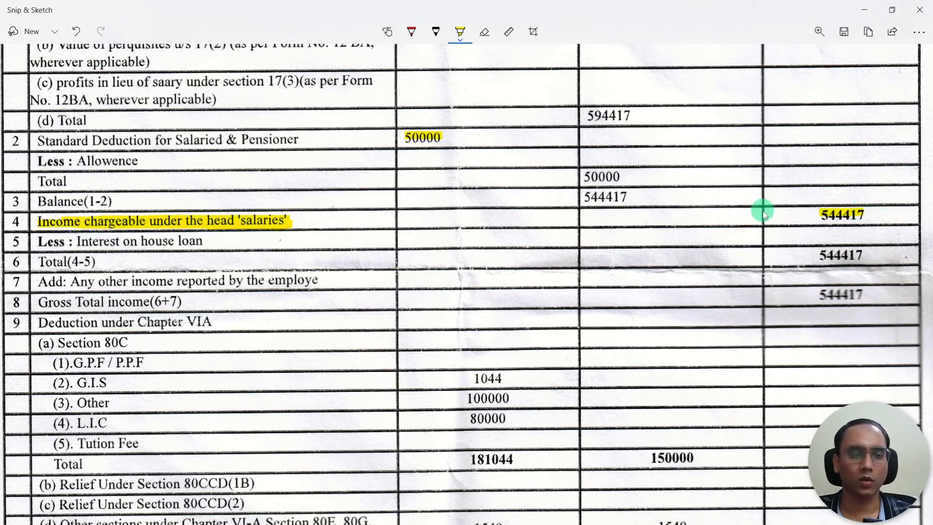
left_click_drag(39, 242, 209, 241)
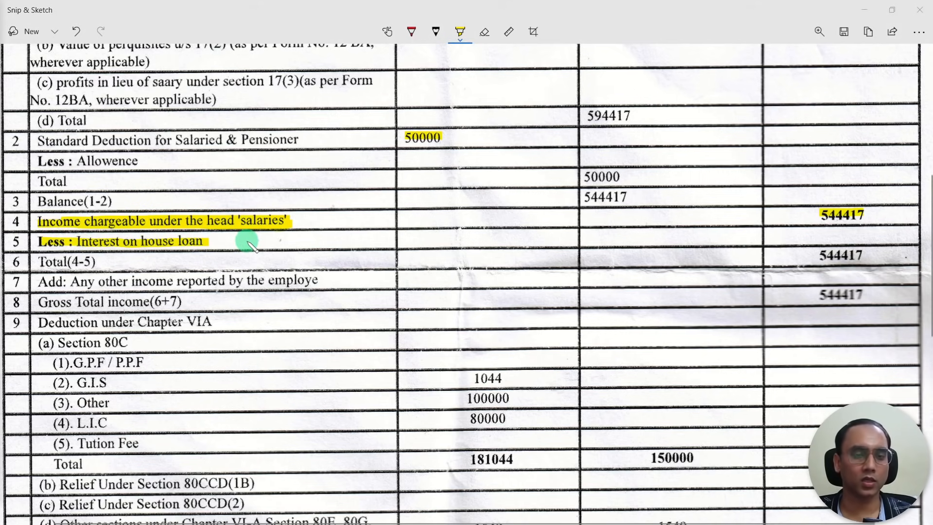
Highlight sections 80E and 80G in the other Chapter VI-A deductions row, along with the row's gross amount.
scroll(246, 239, "down", 3)
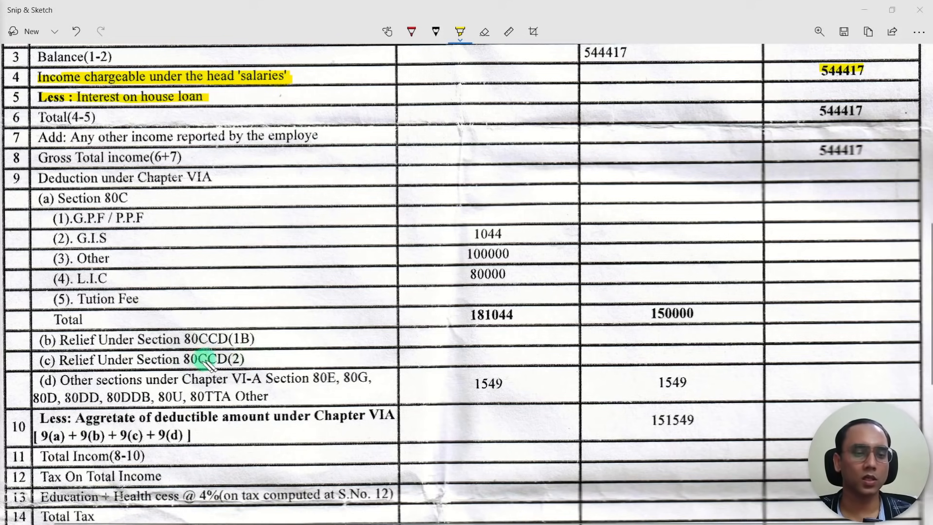
scroll(248, 360, "down", 3)
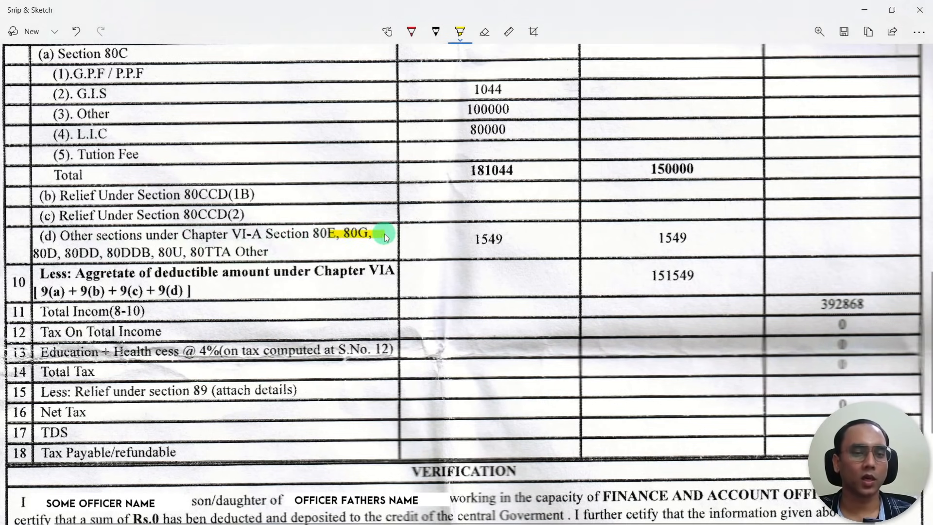
left_click_drag(475, 237, 506, 238)
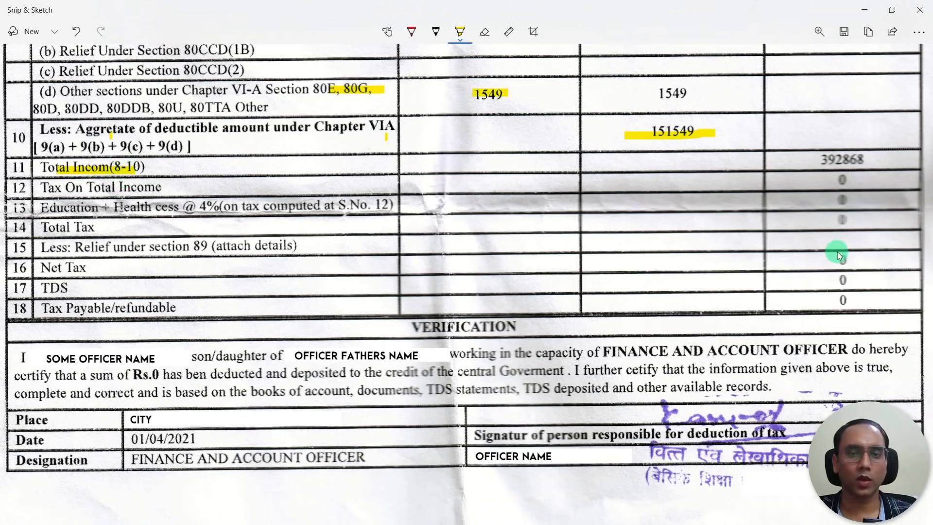
Highlight the TDS and Tax Payable/refundable labels together with their amounts near the end of the Form 16 table.
left_click_drag(834, 281, 854, 280)
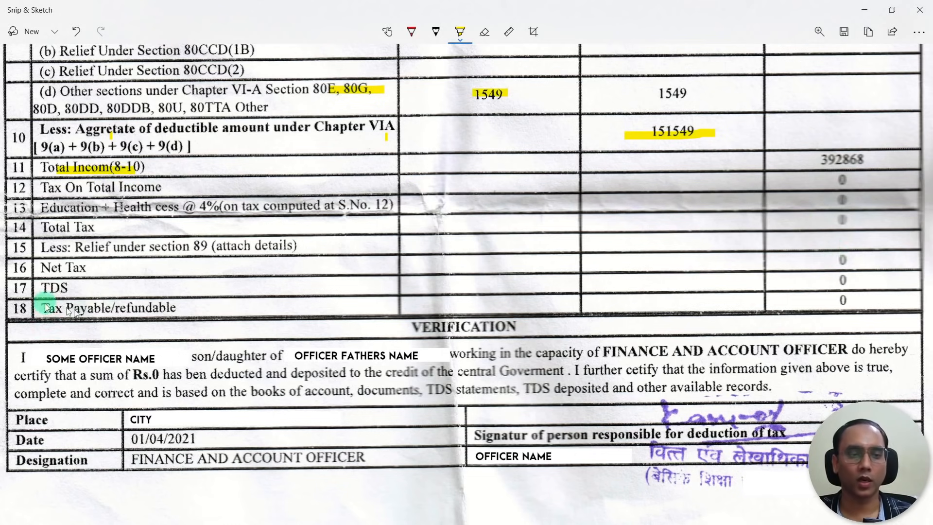
left_click_drag(41, 288, 76, 288)
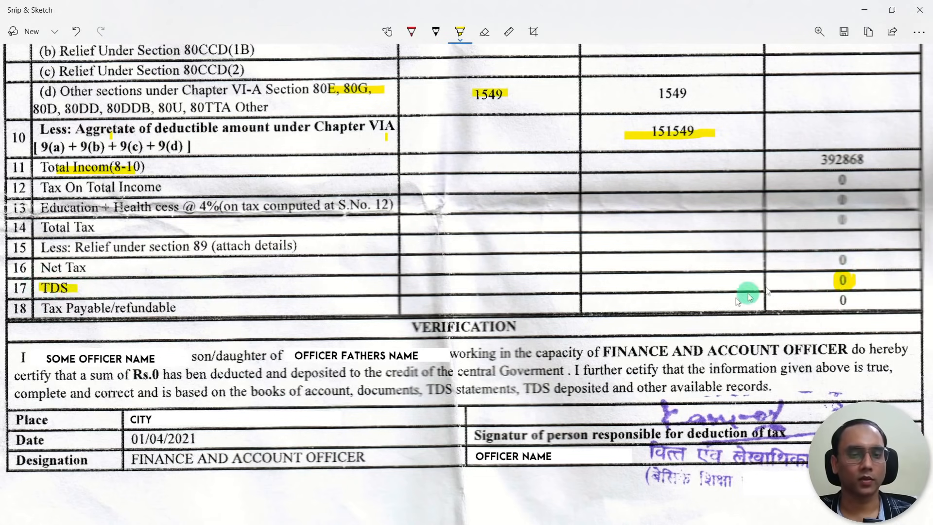
scroll(748, 293, "down", 2)
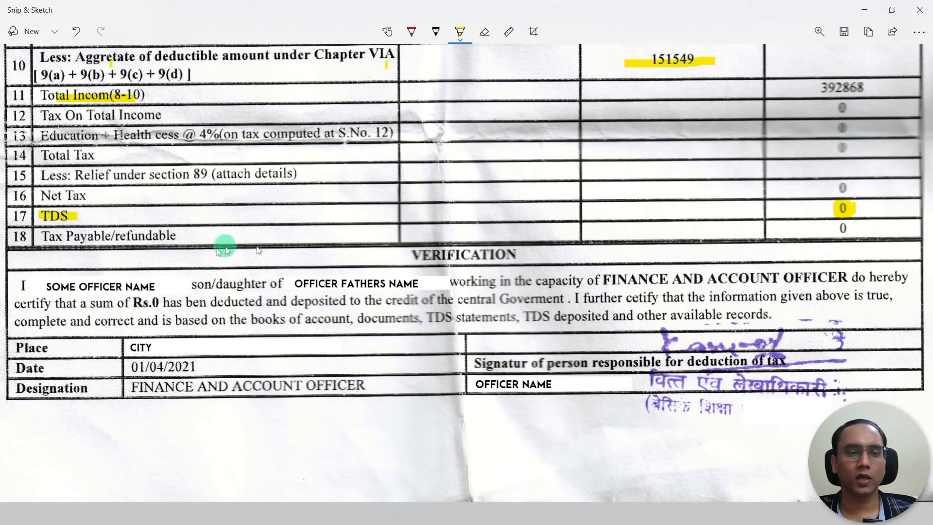
left_click_drag(45, 238, 193, 237)
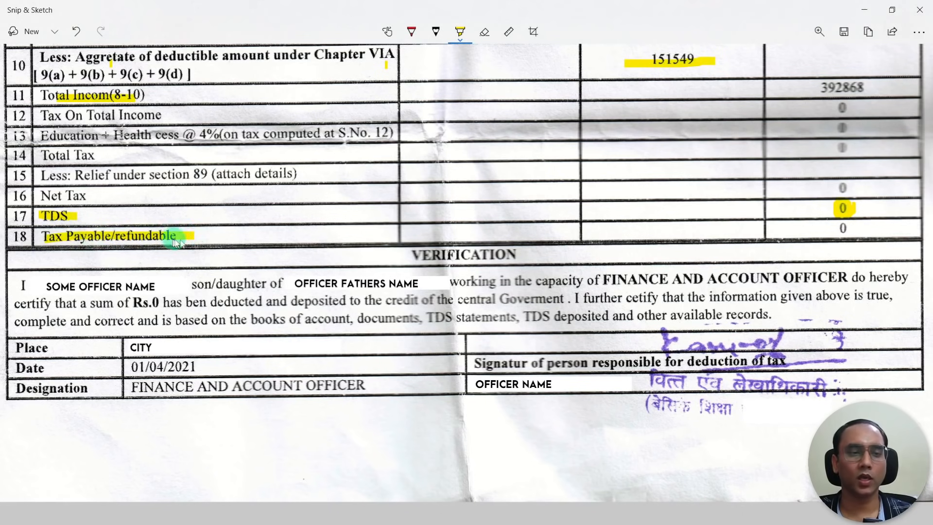
left_click_drag(821, 228, 851, 232)
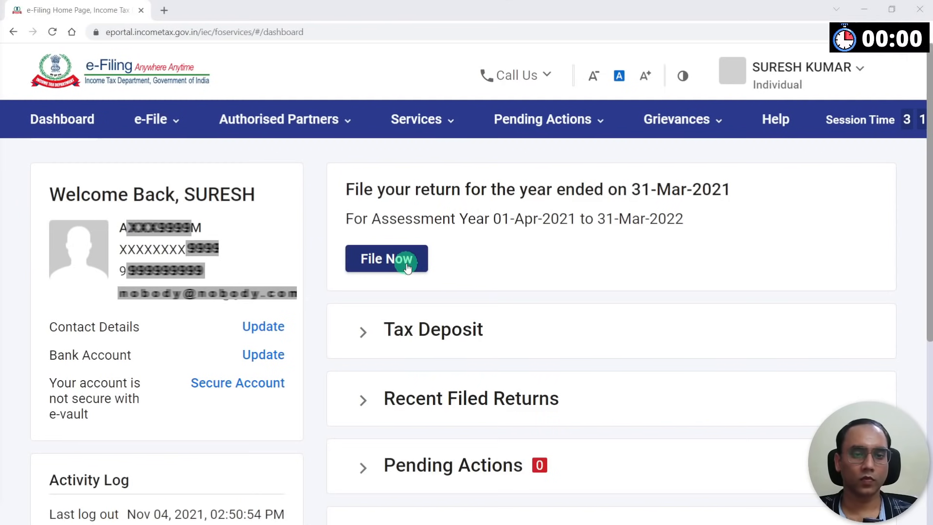
Switch to the e-Filing portal and begin filing the income tax return for assessment year 2021-22 in Online mode.
left_click(407, 269)
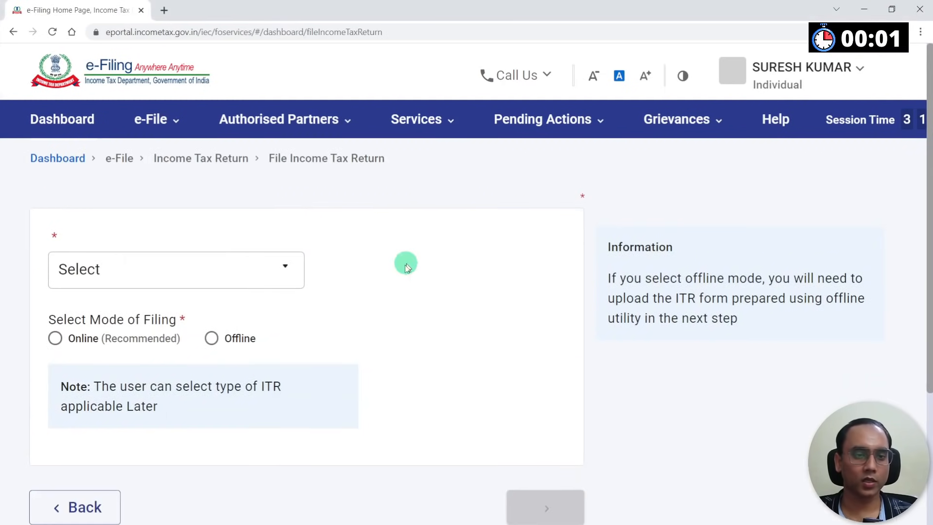
left_click(132, 299)
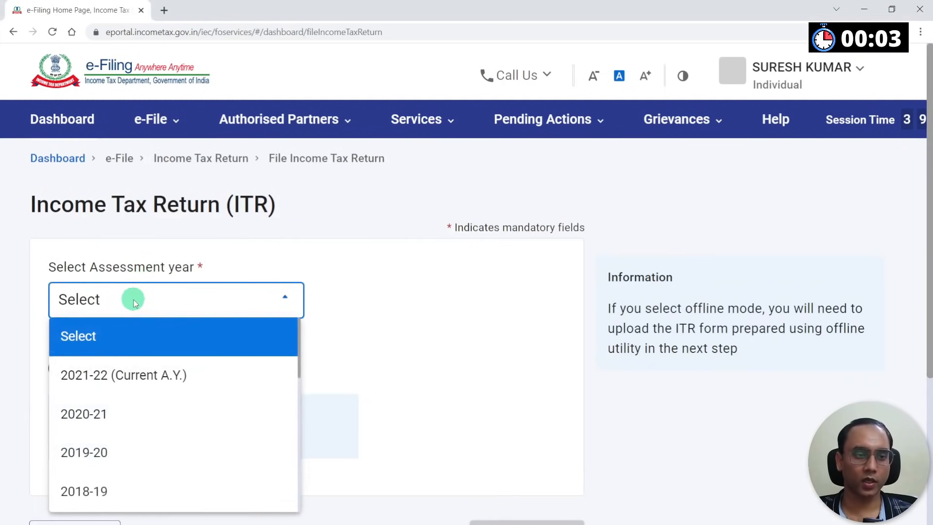
left_click(138, 375)
left_click(83, 368)
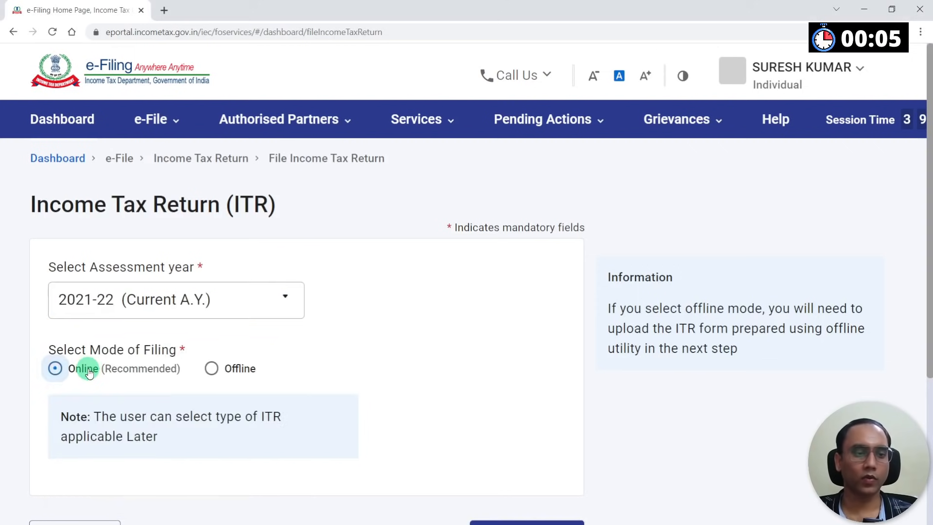
scroll(288, 350, "down", 4)
left_click(525, 344)
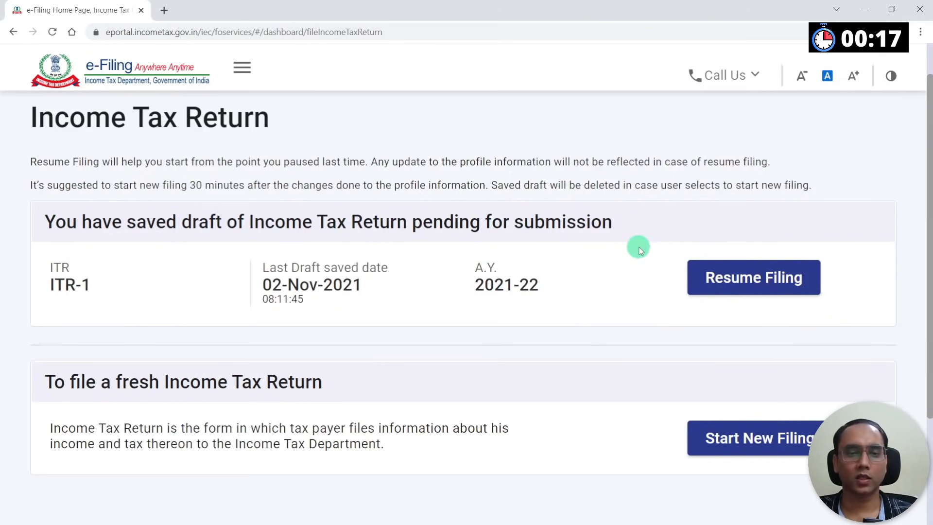
Start a new filing instead of resuming the saved draft, and continue with the Individual status.
scroll(638, 247, "down", 3)
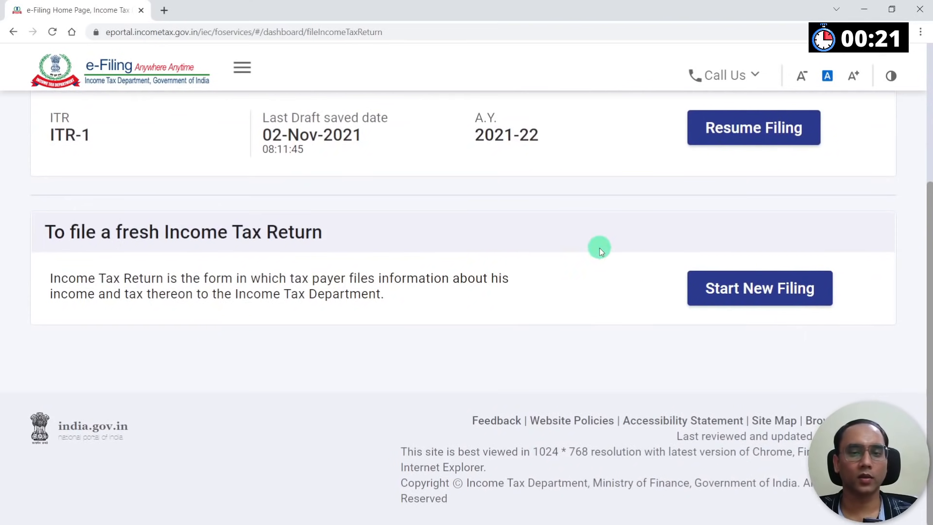
left_click(734, 290)
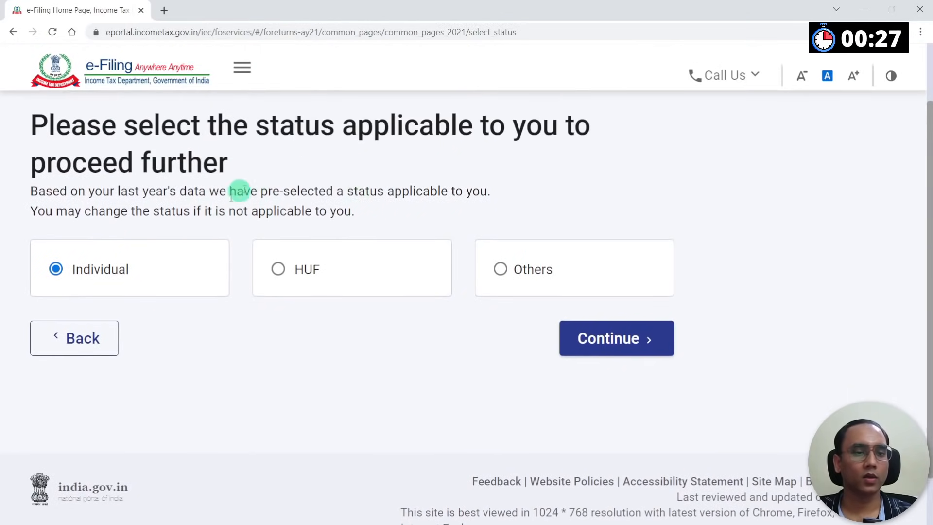
left_click(656, 337)
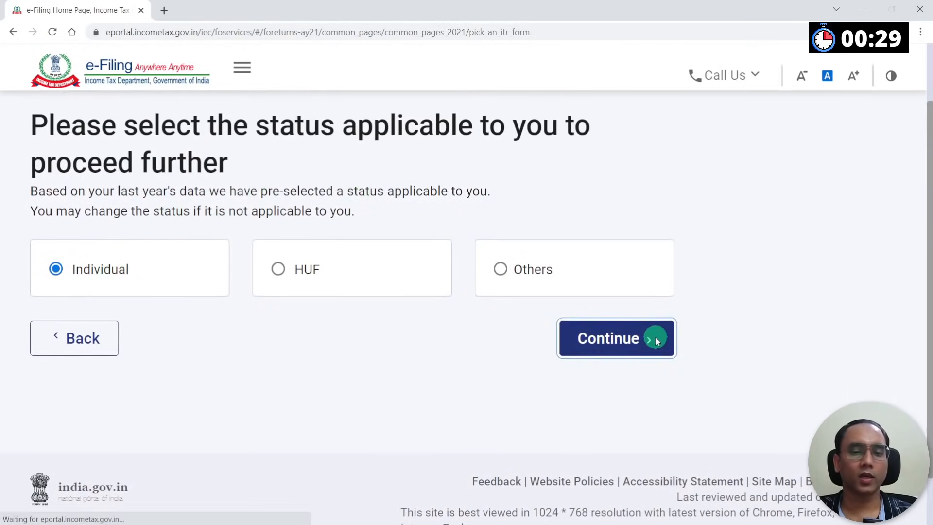
Choose the ITR - 1 form for the return and proceed with it.
left_click(447, 312)
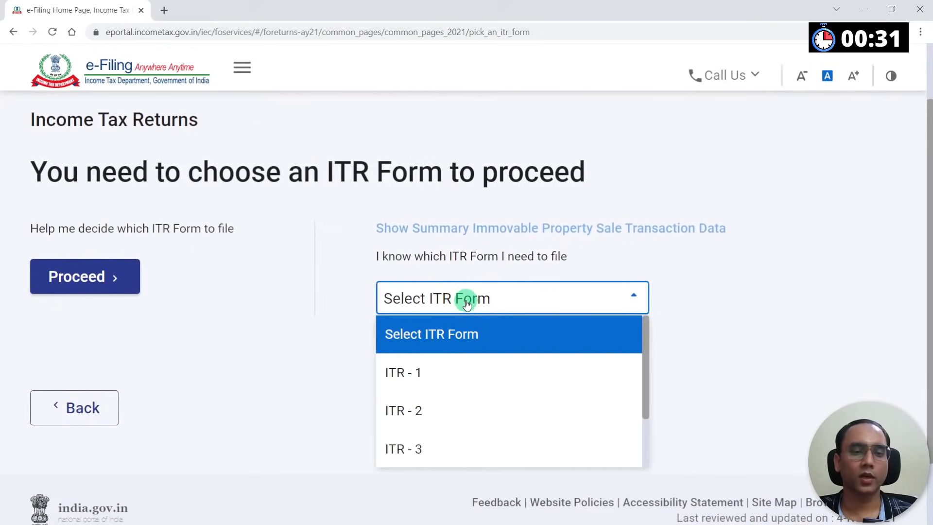
left_click(454, 376)
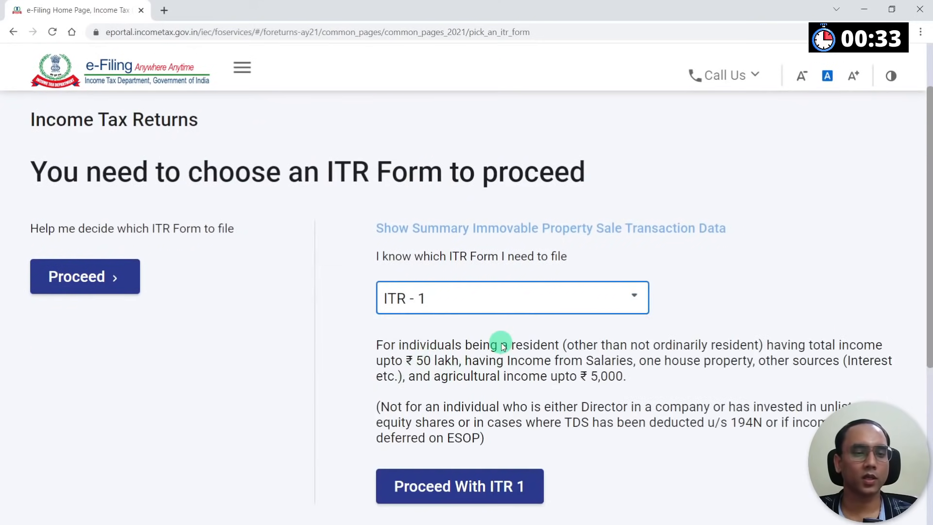
scroll(500, 343, "down", 2)
left_click(490, 367)
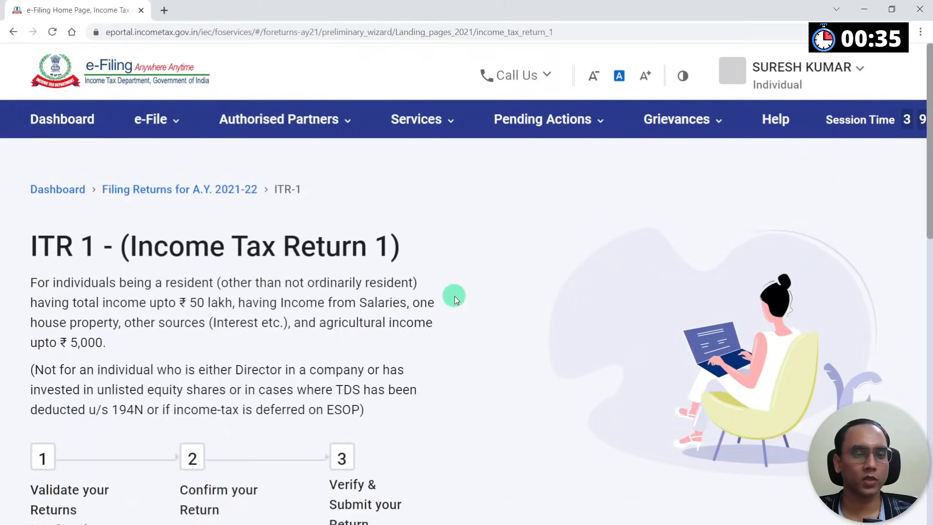
Get started with ITR-1, give taxable income above the basic exemption limit as the filing reason, and continue.
scroll(453, 296, "down", 5)
scroll(454, 296, "down", 2)
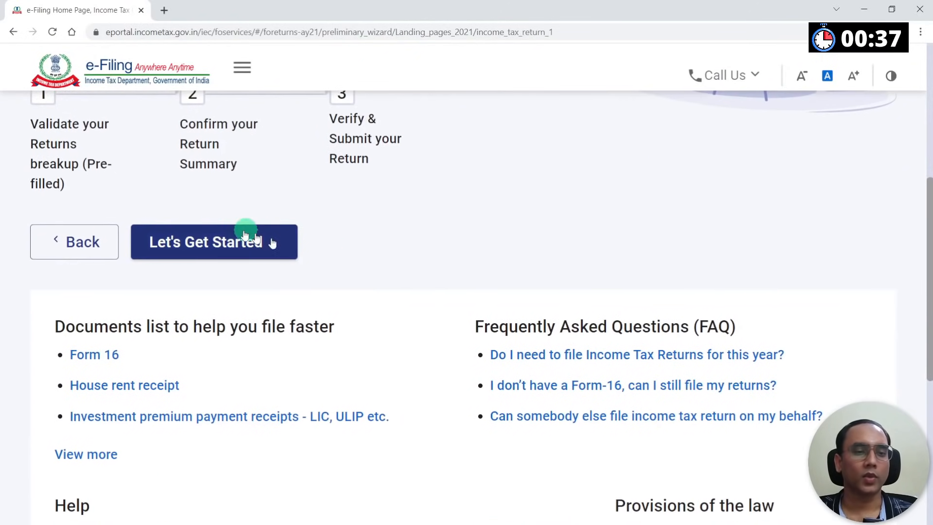
left_click(235, 247)
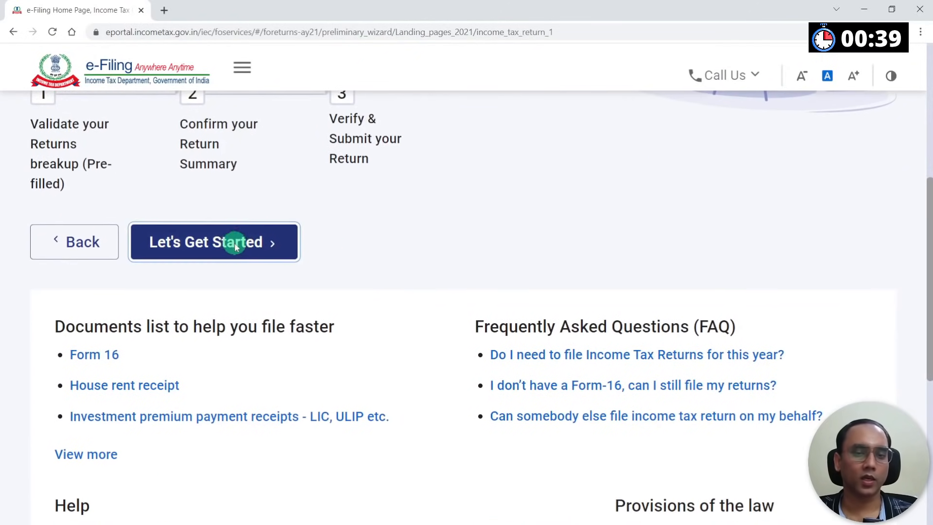
scroll(542, 228, "down", 4)
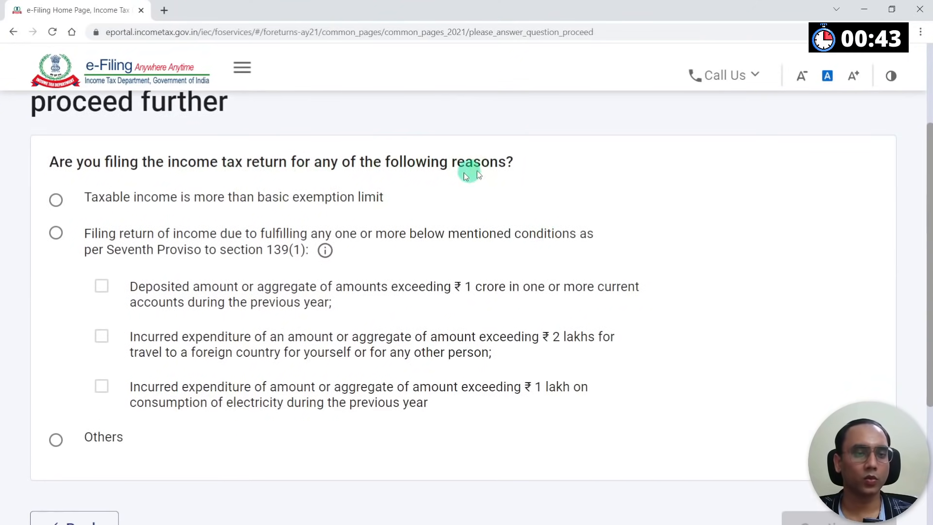
left_click(57, 200)
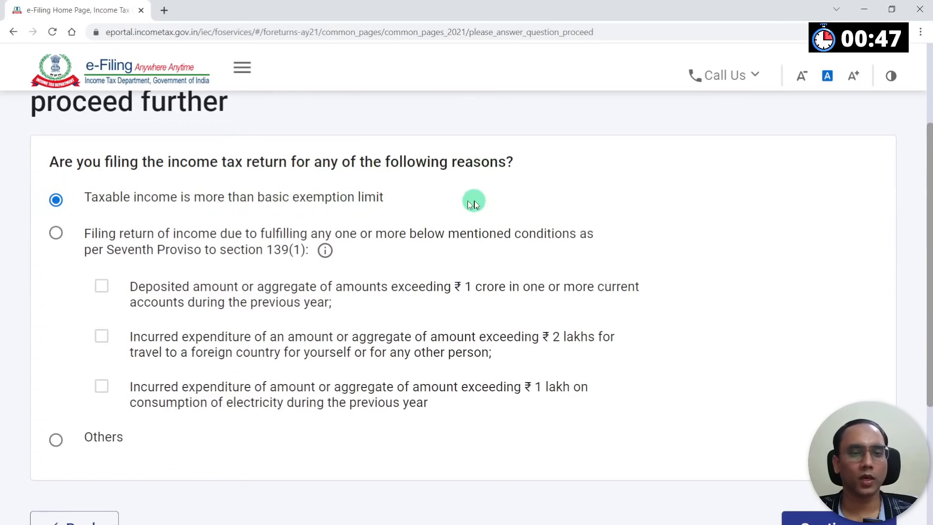
scroll(476, 200, "down", 4)
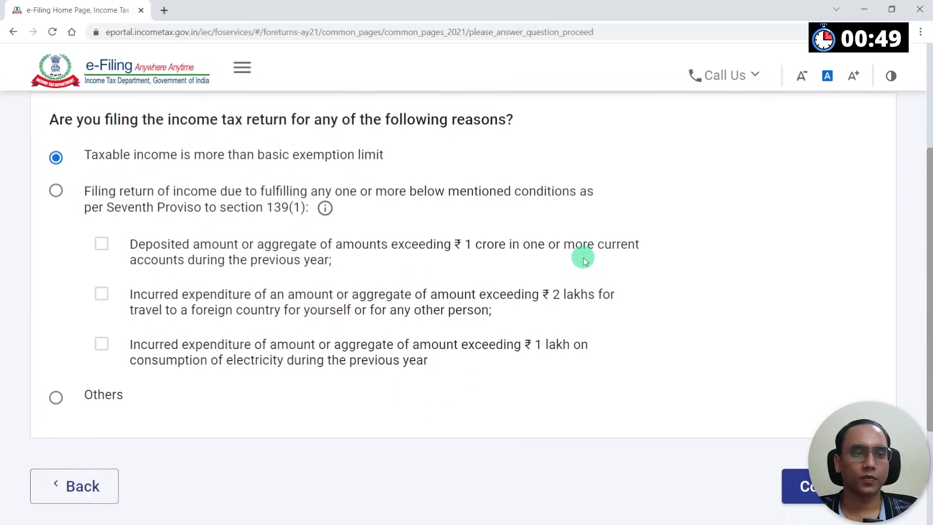
left_click(797, 327)
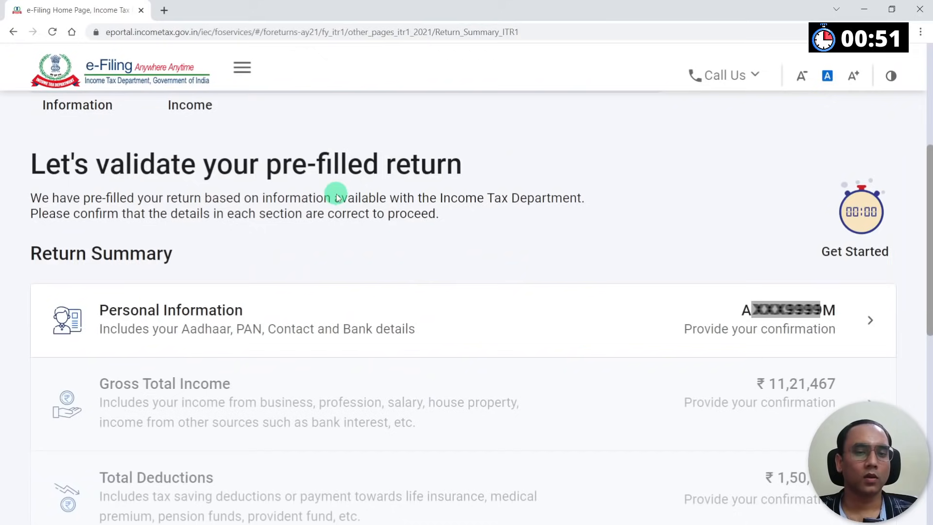
Review the sections and amounts listed in the pre-filled Return Summary.
scroll(348, 210, "down", 2)
scroll(349, 209, "down", 1)
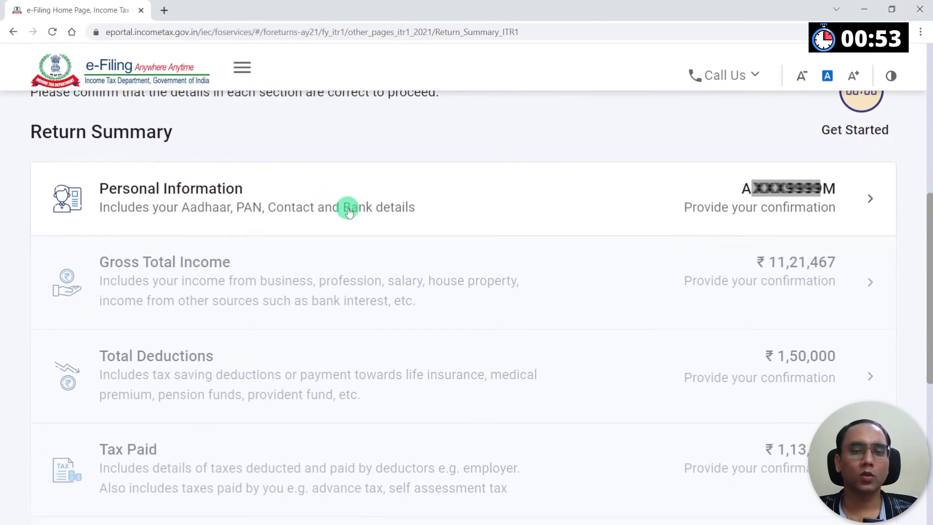
scroll(349, 210, "down", 4)
scroll(349, 210, "up", 4)
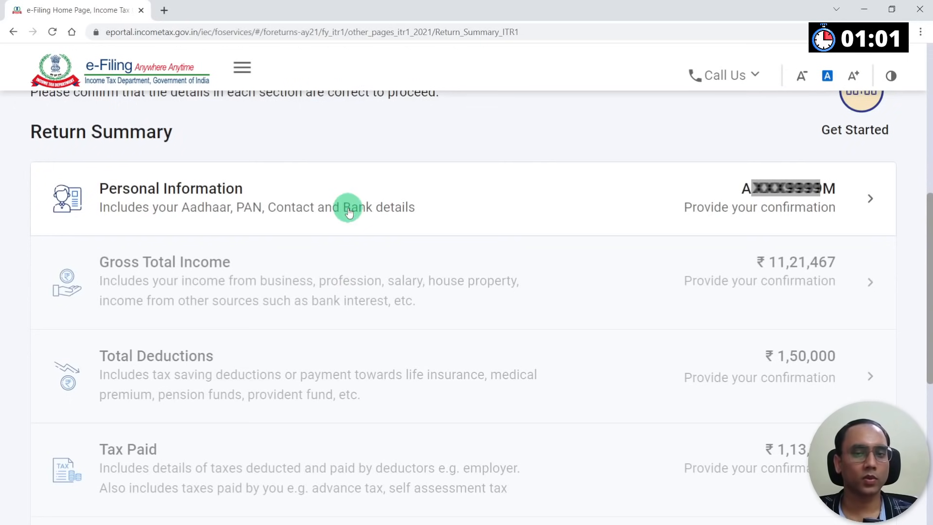
Open Personal Information, check the profile and contact details, and set the Nature of Employment to Central Government.
left_click(348, 210)
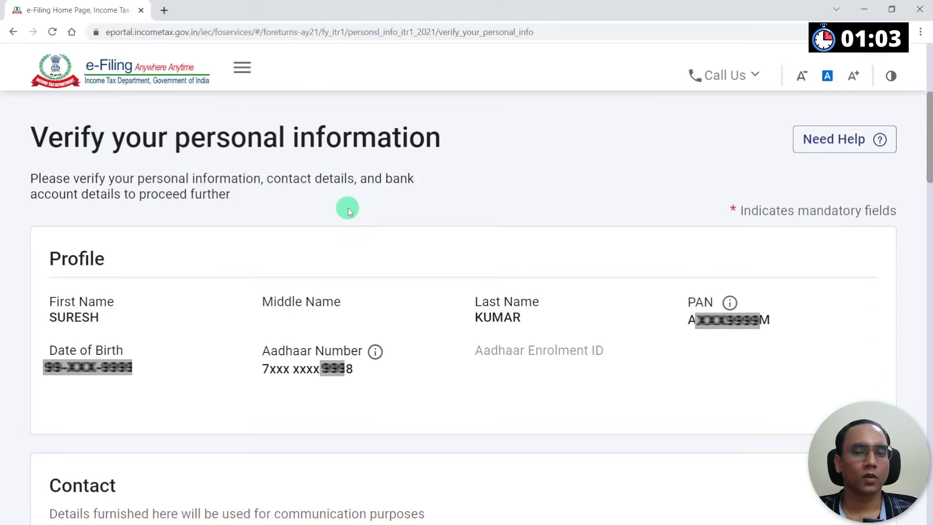
scroll(354, 225, "down", 3)
scroll(514, 242, "up", 1)
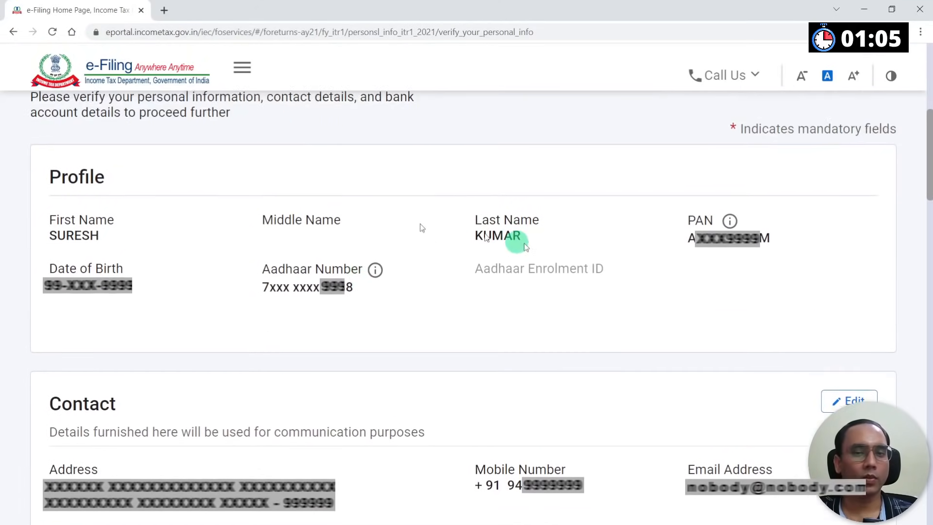
scroll(539, 249, "down", 5)
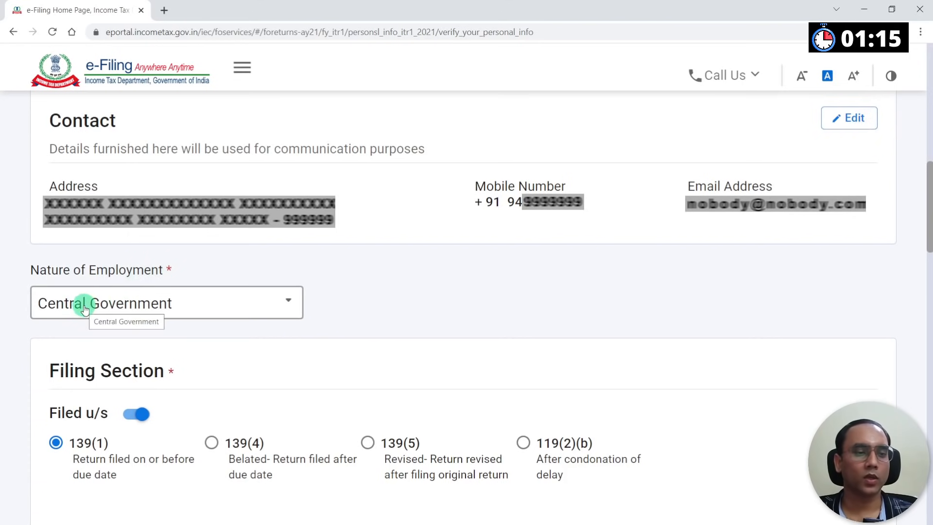
scroll(167, 291, "down", 1)
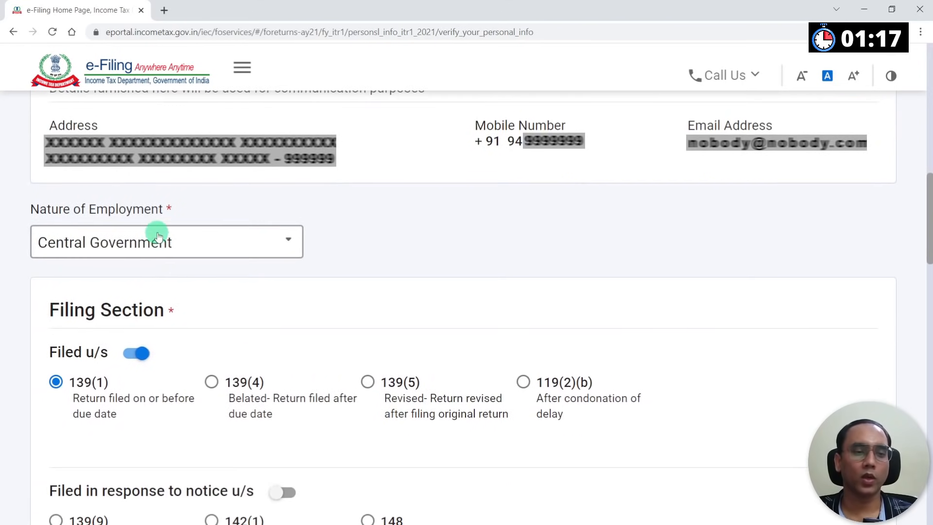
left_click(158, 237)
left_click(154, 318)
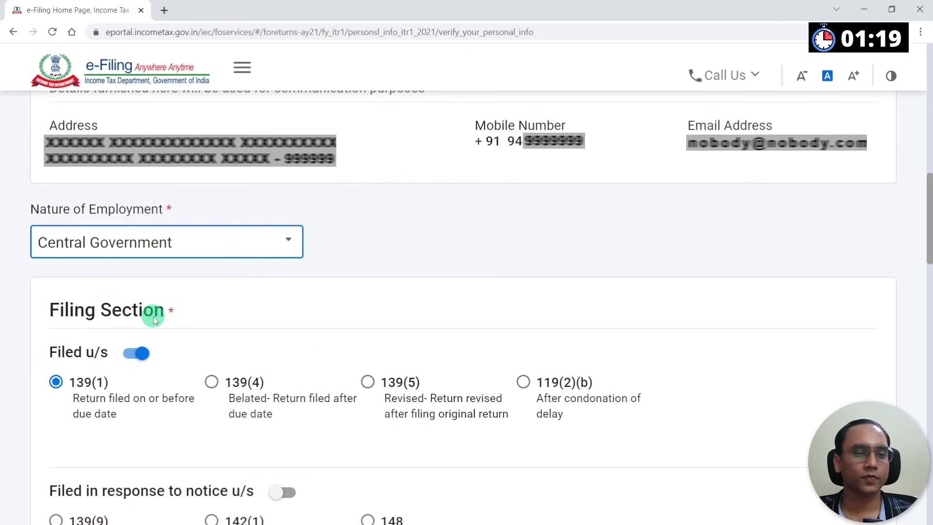
Choose 139(1) as the filing section and answer No to opting for the new tax regime u/s 115BAC.
scroll(379, 279, "down", 2)
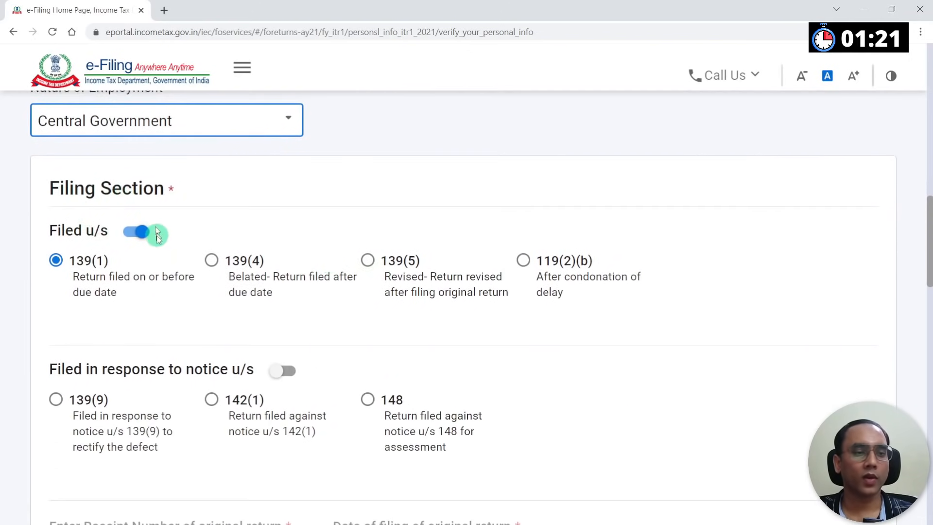
left_click(58, 260)
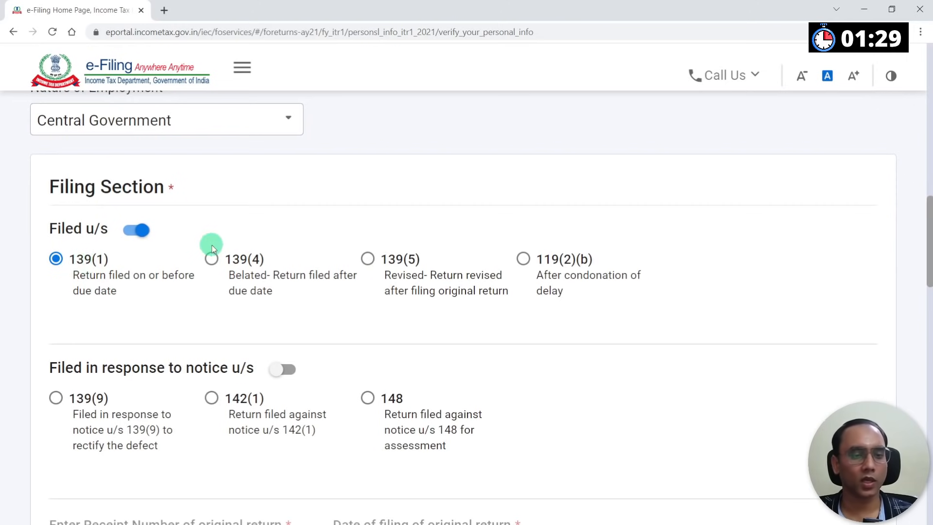
scroll(212, 249, "down", 10)
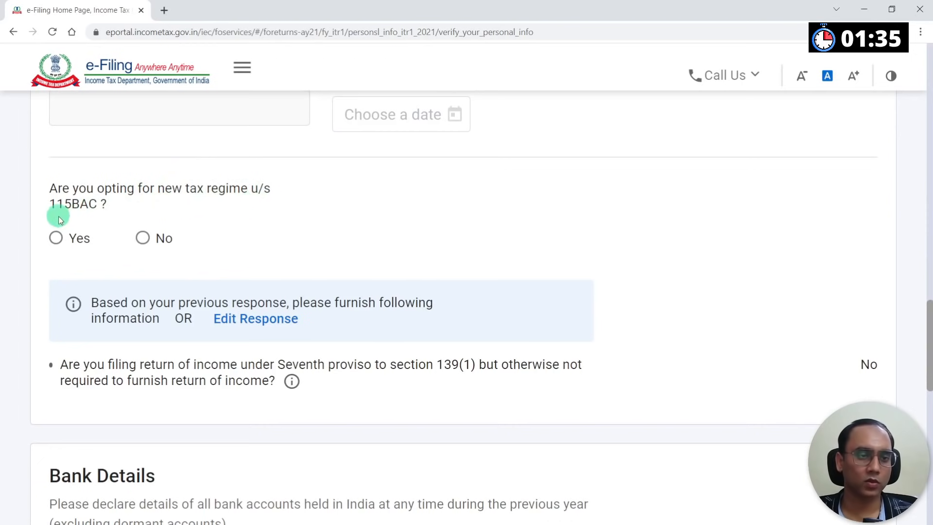
left_click(142, 237)
Check that a validated bank account is selected for refund and confirm the personal information.
scroll(335, 220, "down", 2)
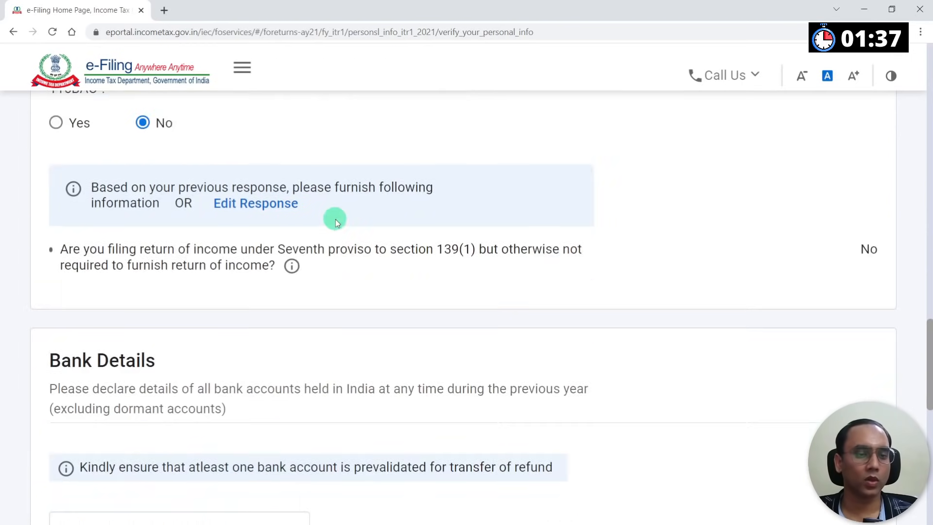
scroll(335, 221, "down", 4)
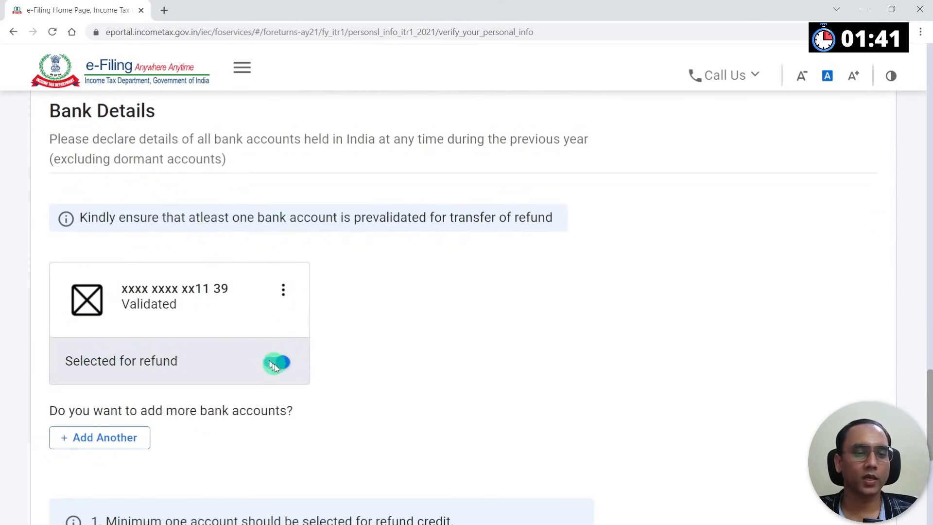
scroll(349, 295, "down", 6)
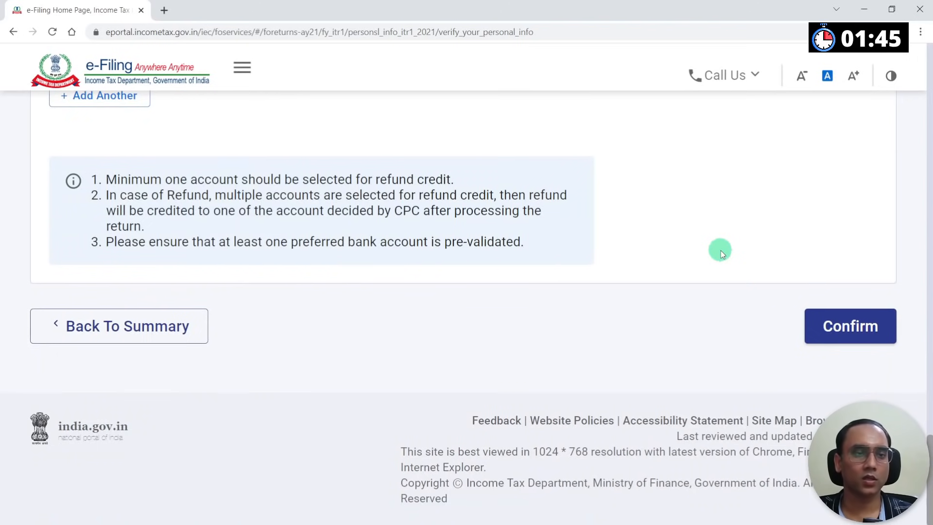
left_click(850, 329)
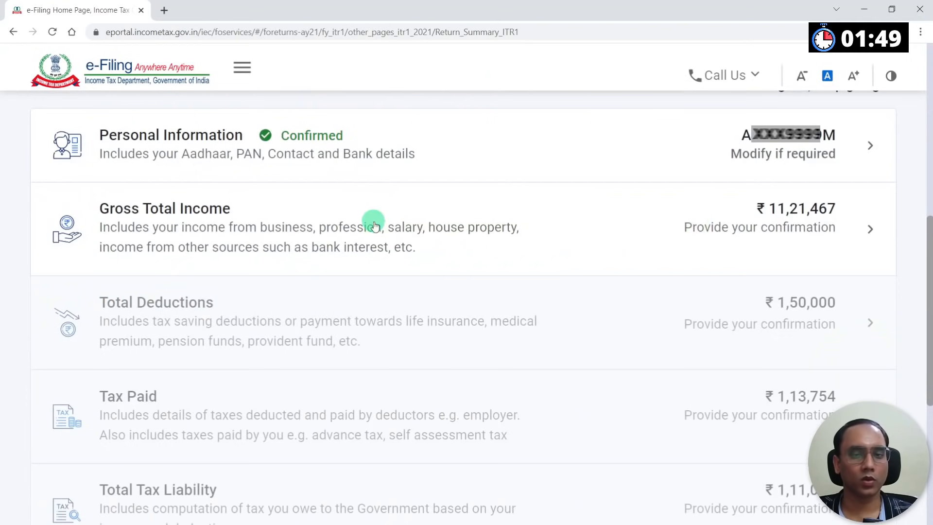
Open the Gross Total Income section and look through its salary exemption questions.
left_click(374, 224)
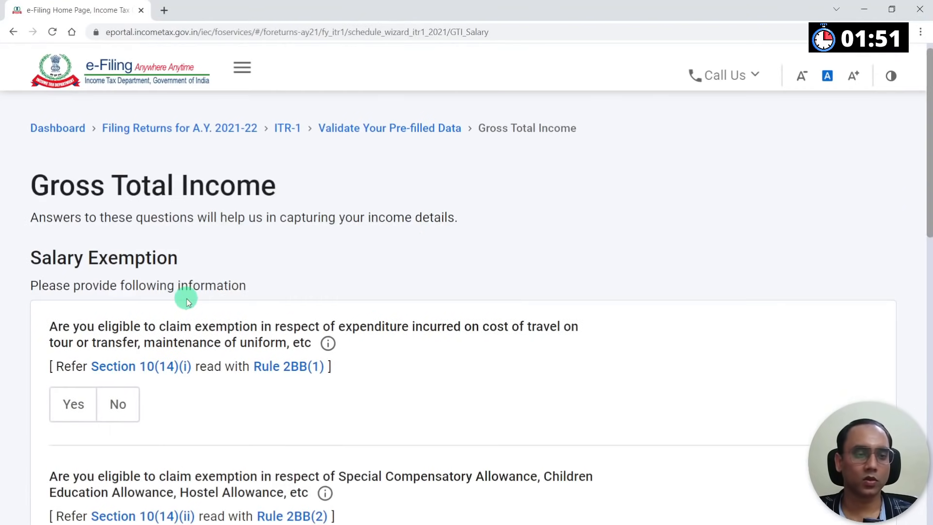
scroll(187, 301, "down", 4)
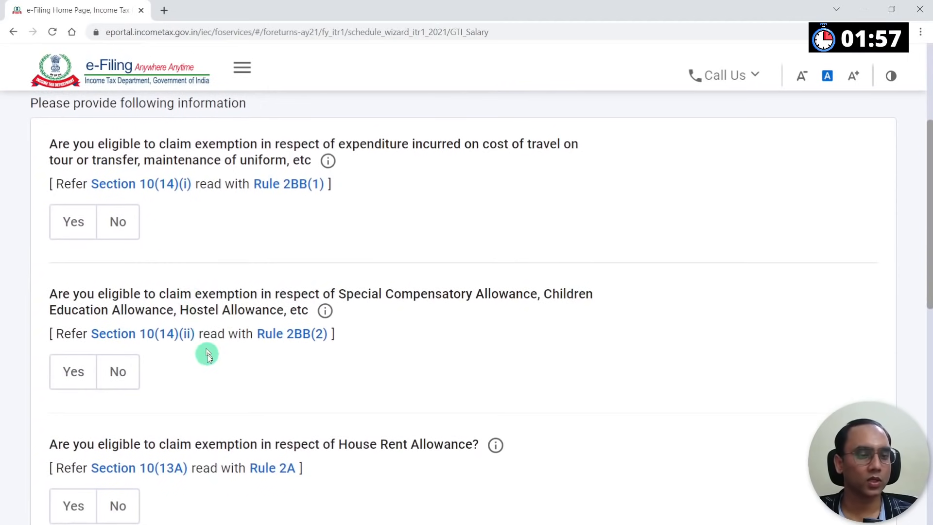
scroll(206, 352, "down", 5)
scroll(208, 362, "down", 3)
scroll(208, 362, "up", 7)
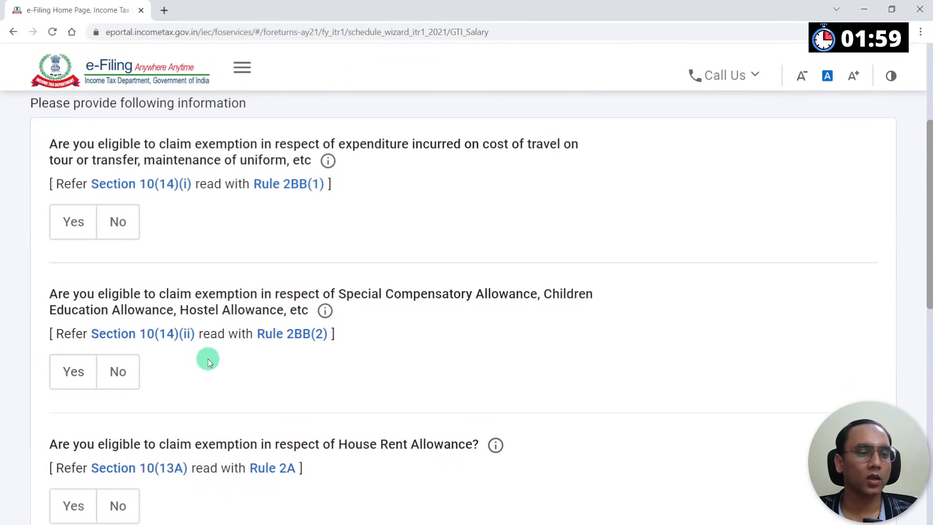
left_click(68, 233)
left_click(110, 299)
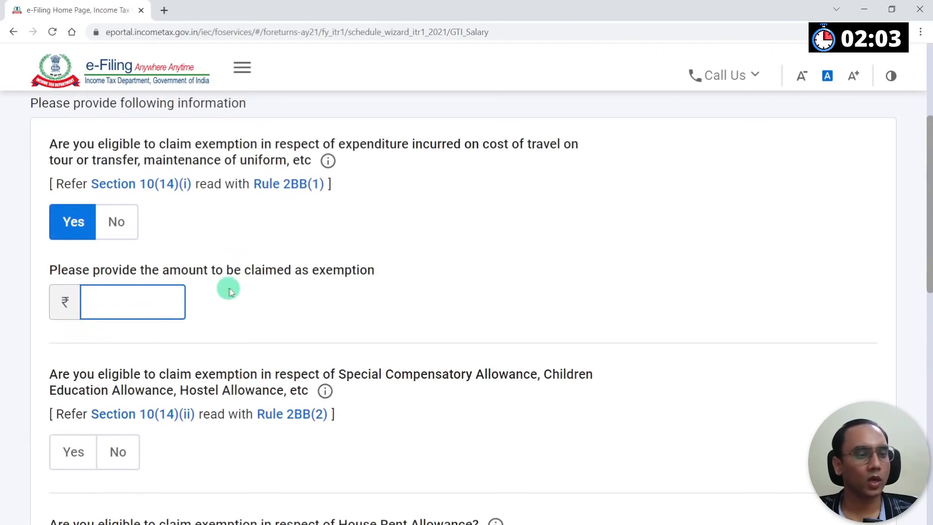
left_click(215, 232)
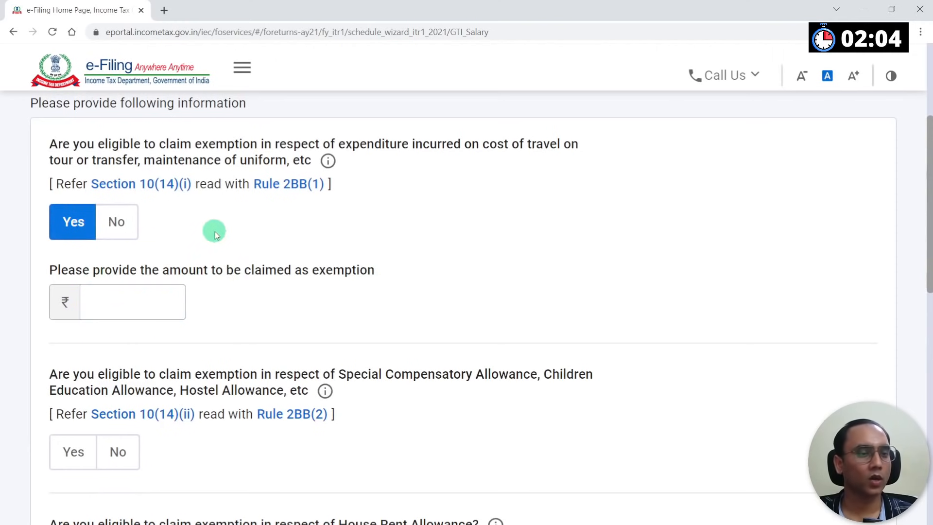
Answer No to all the salary exemption questions, including travel, special compensatory, house rent and leave travel allowances, and continue.
left_click(123, 222)
scroll(159, 240, "down", 3)
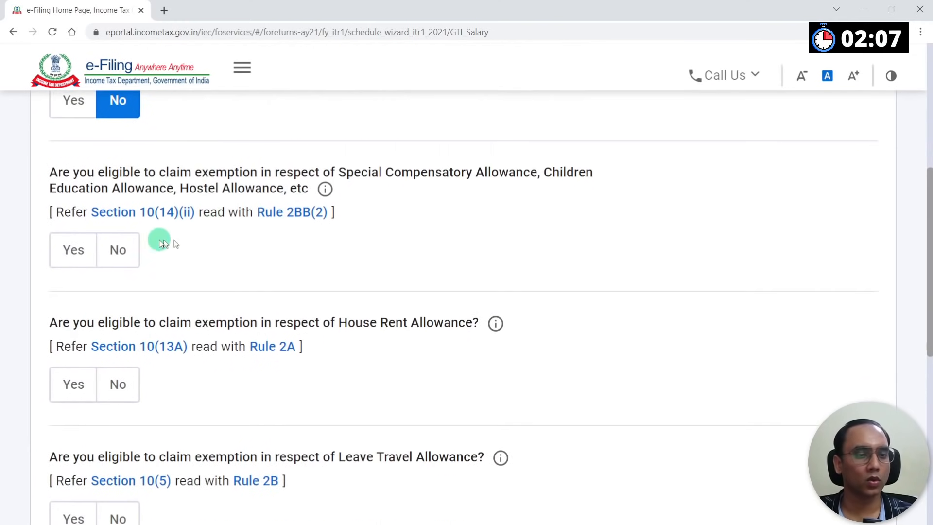
left_click(132, 250)
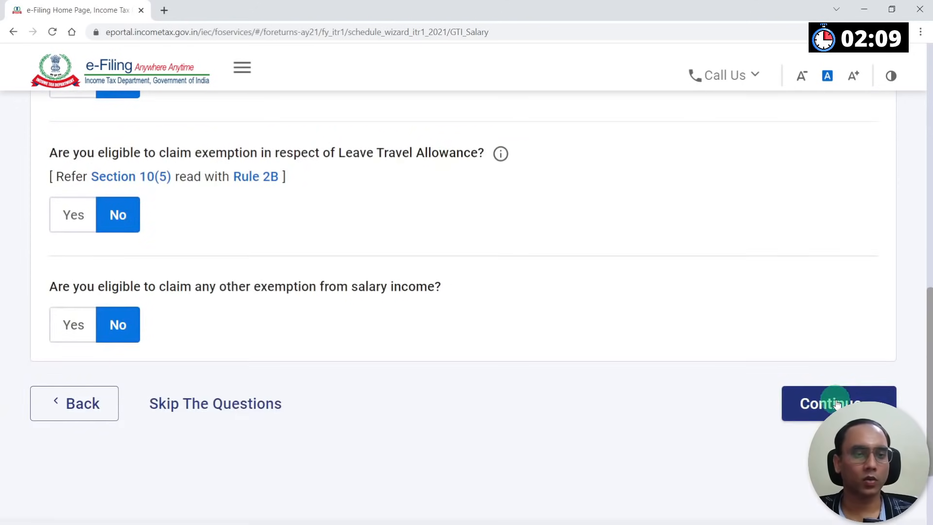
left_click(837, 404)
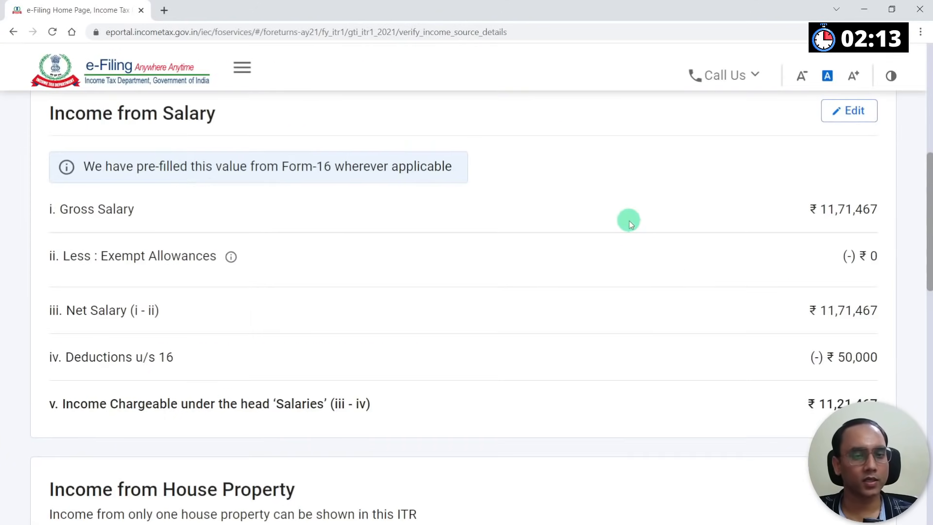
Open the Income from Salary details for editing, check the salary, allowance and deduction amounts, and save them.
scroll(629, 221, "down", 1)
scroll(636, 272, "up", 5)
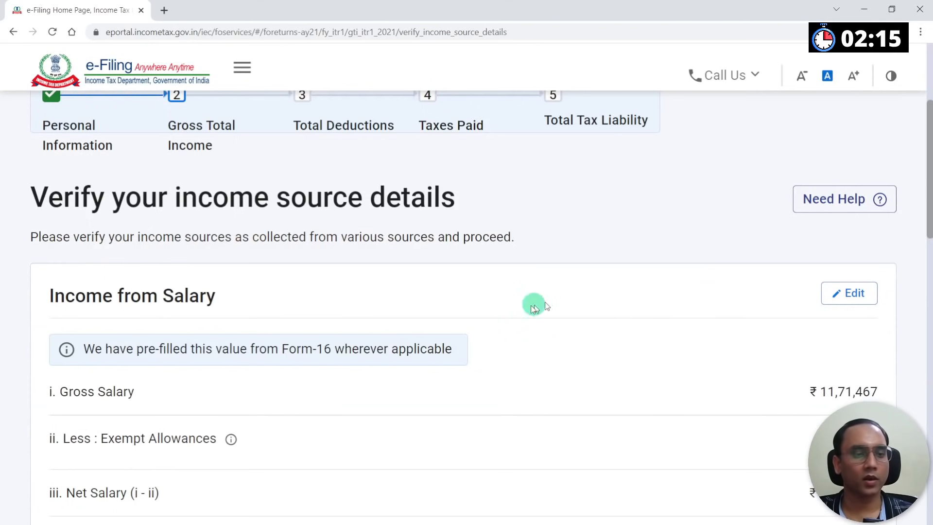
left_click(849, 296)
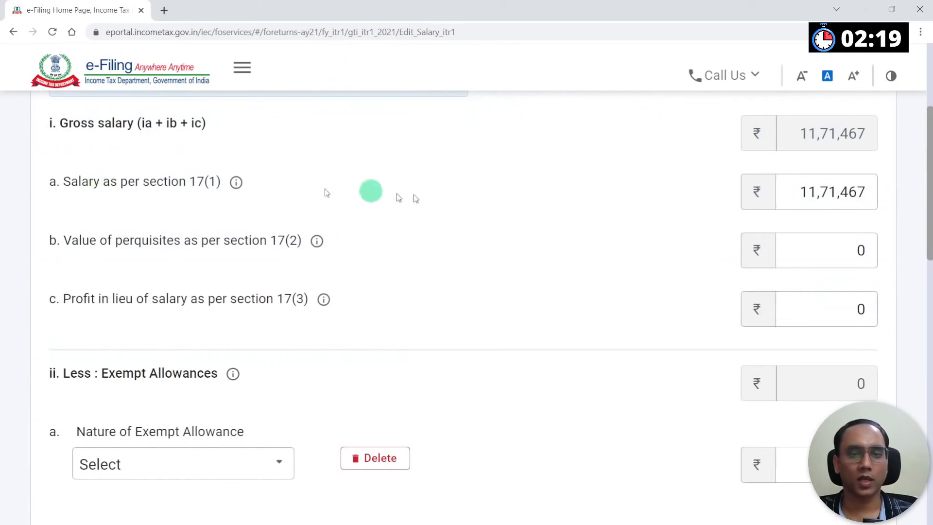
scroll(677, 241, "down", 15)
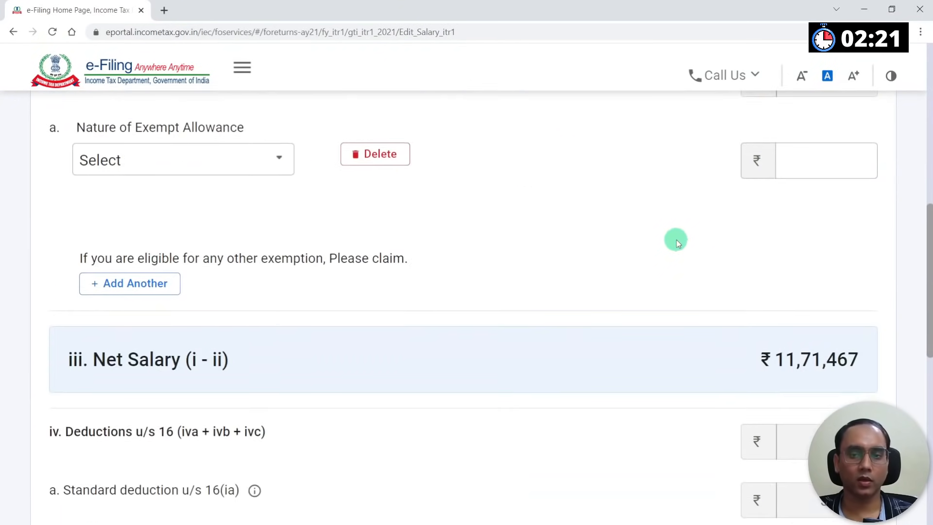
scroll(676, 240, "down", 2)
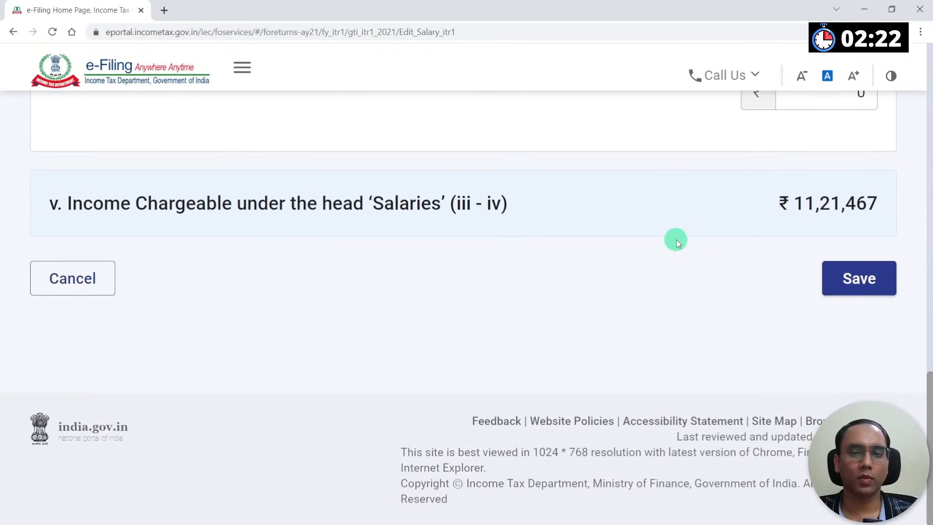
left_click(864, 286)
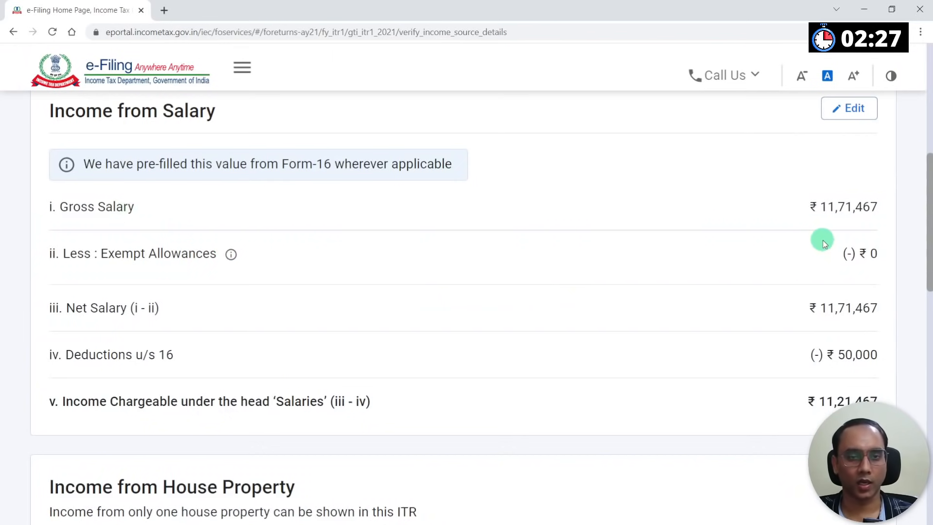
Check the salary, house property and exempt income sections and confirm the Gross Total Income.
scroll(823, 240, "down", 1)
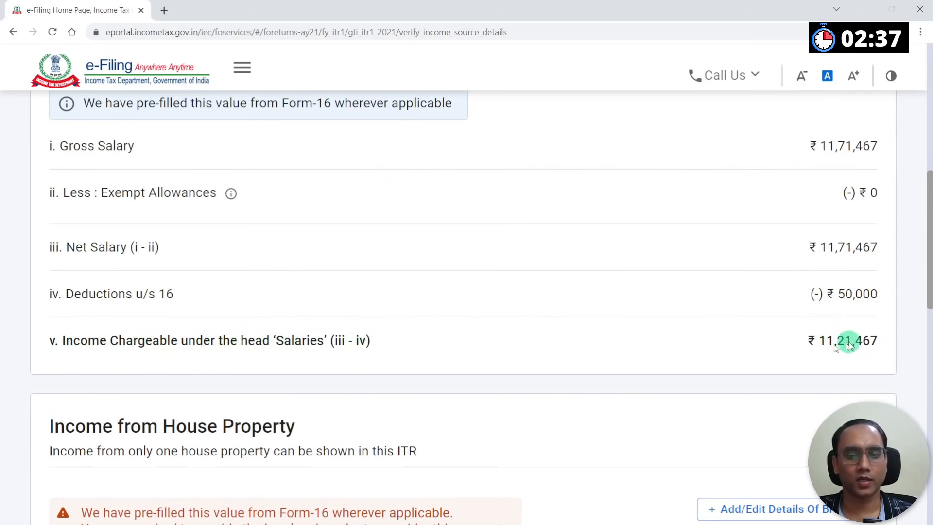
scroll(672, 232, "down", 12)
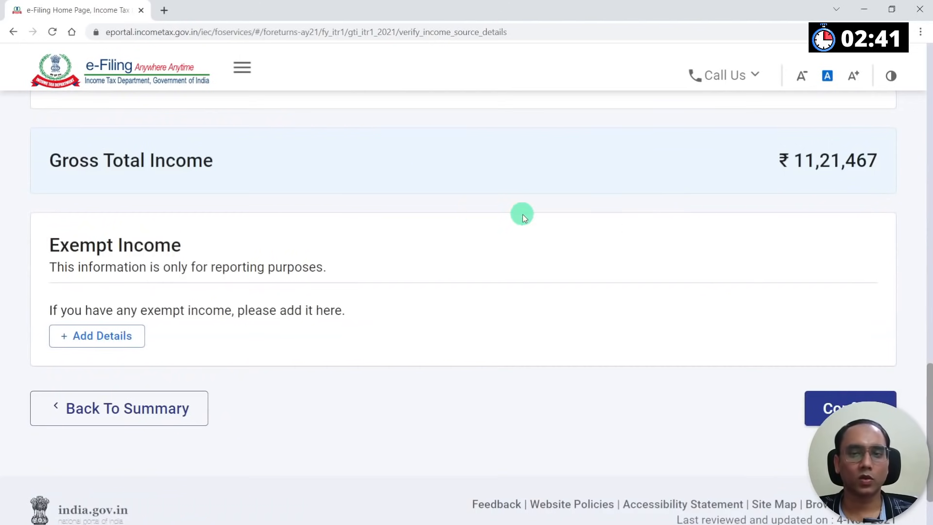
scroll(521, 214, "down", 1)
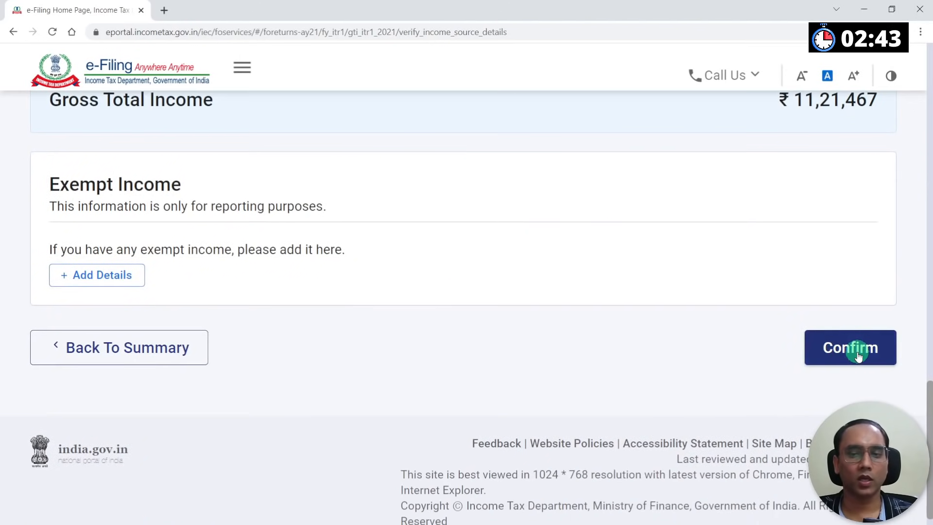
left_click(837, 353)
Open Total Deductions and answer Yes for donation paid and No for donation towards Scientific Research or Rural Development.
scroll(632, 250, "down", 8)
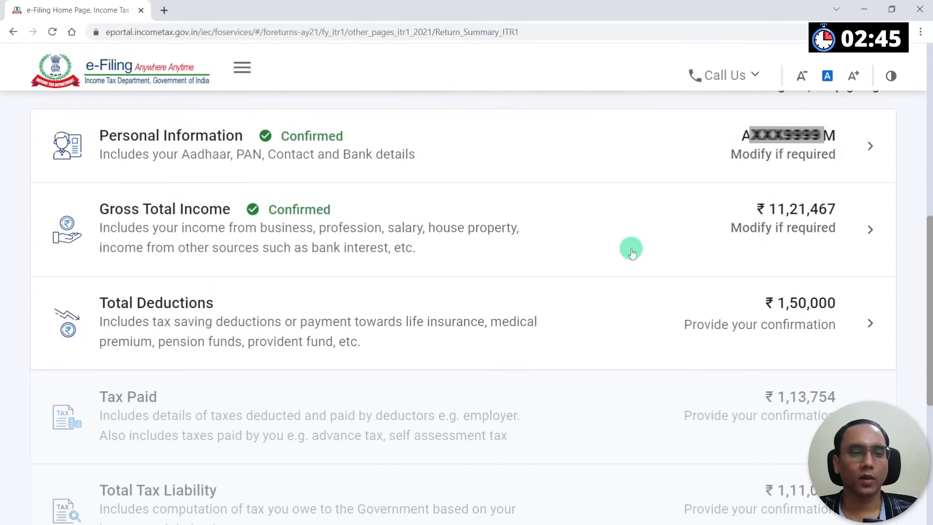
left_click(202, 322)
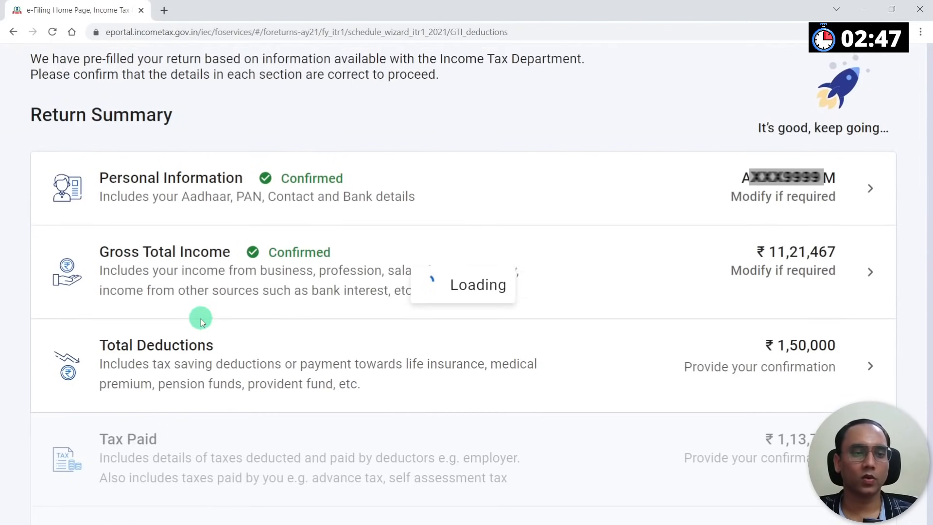
scroll(201, 322, "down", 3)
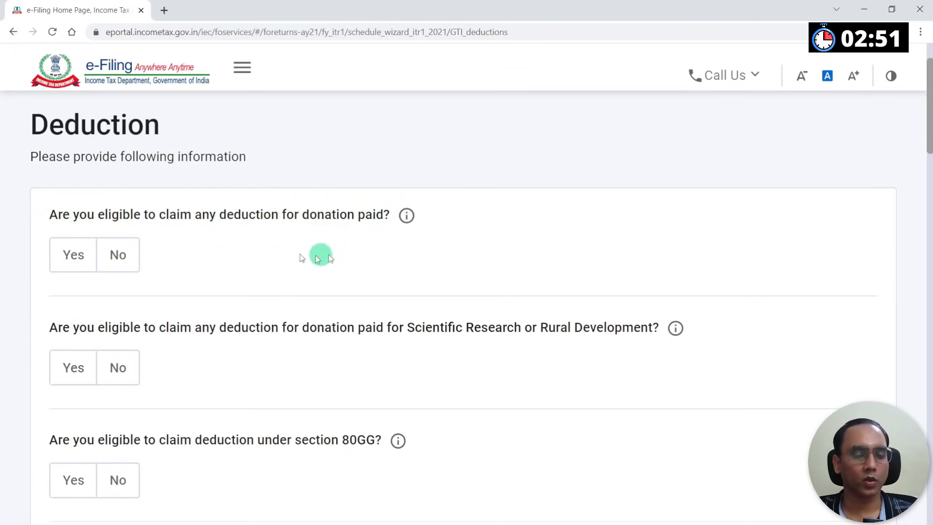
left_click(82, 253)
scroll(233, 277, "down", 3)
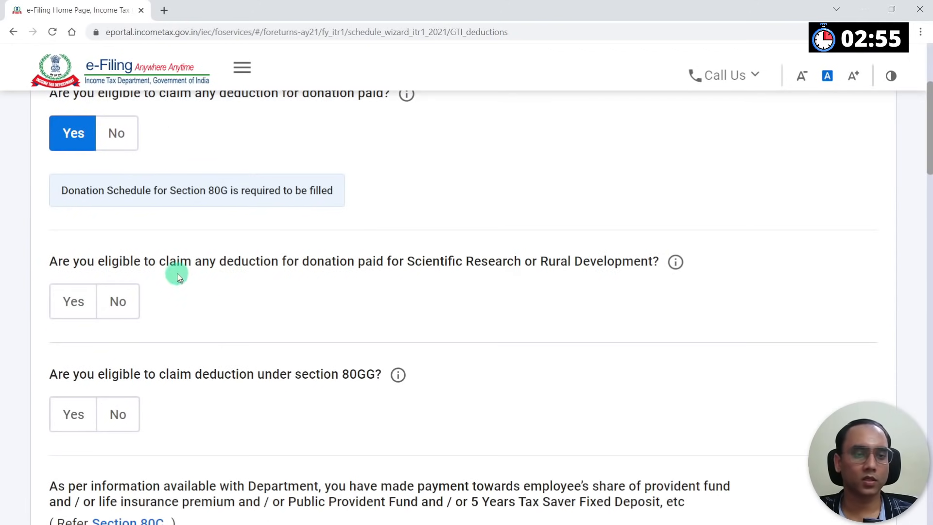
left_click(123, 303)
scroll(122, 302, "down", 3)
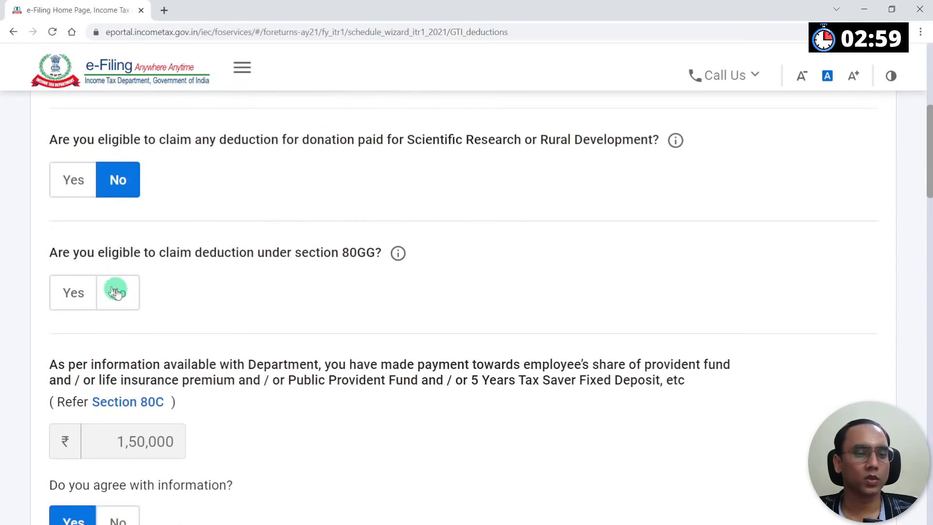
Disagree with the pre-filled Section 80C payment information and clear its amount for editing.
scroll(116, 292, "down", 5)
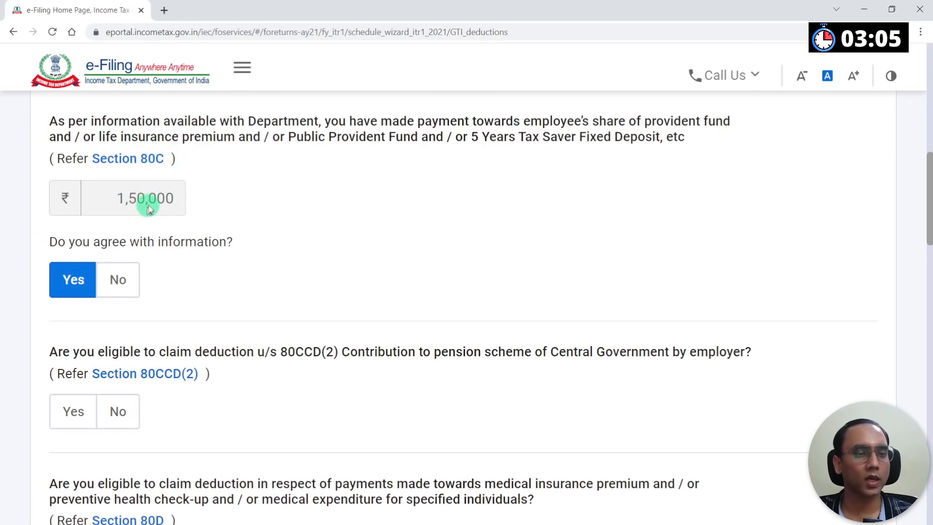
left_click(123, 281)
left_click(141, 199)
key("BackSpace")
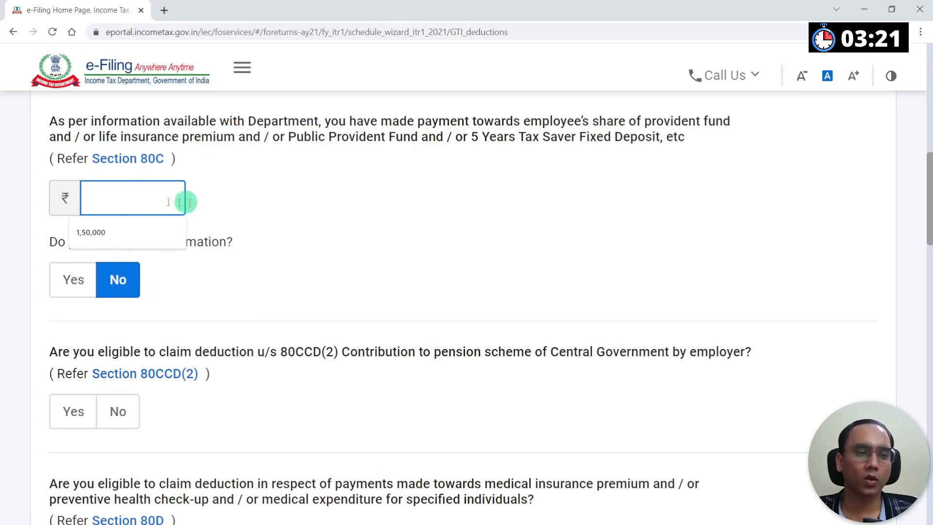
left_click(242, 206)
left_click(171, 204)
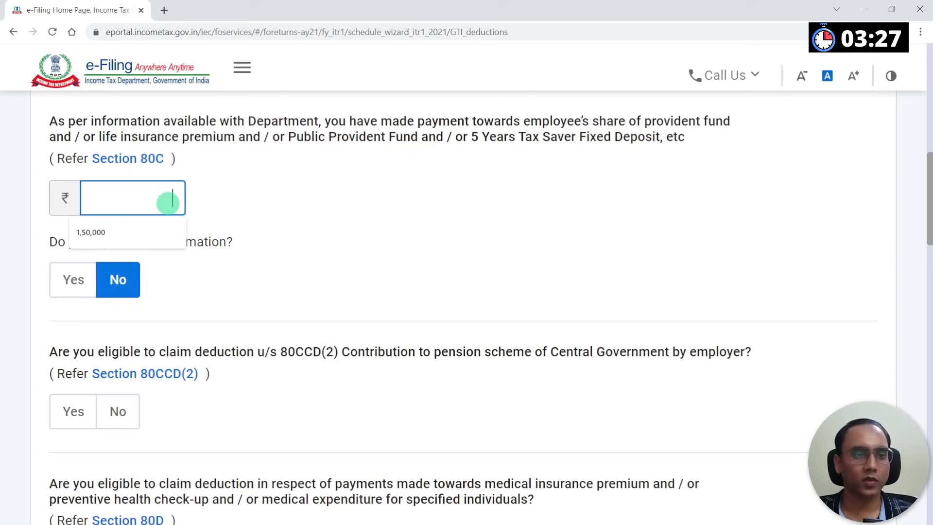
scroll(270, 307, "down", 2)
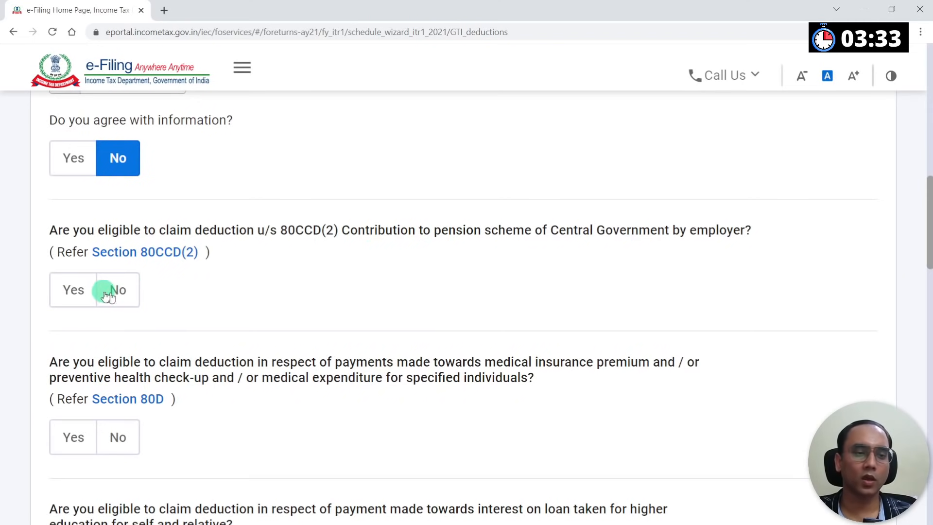
Answer Yes to the Section 80CCD(2) employer pension contribution question and No to the Section 80D medical insurance question.
left_click(82, 294)
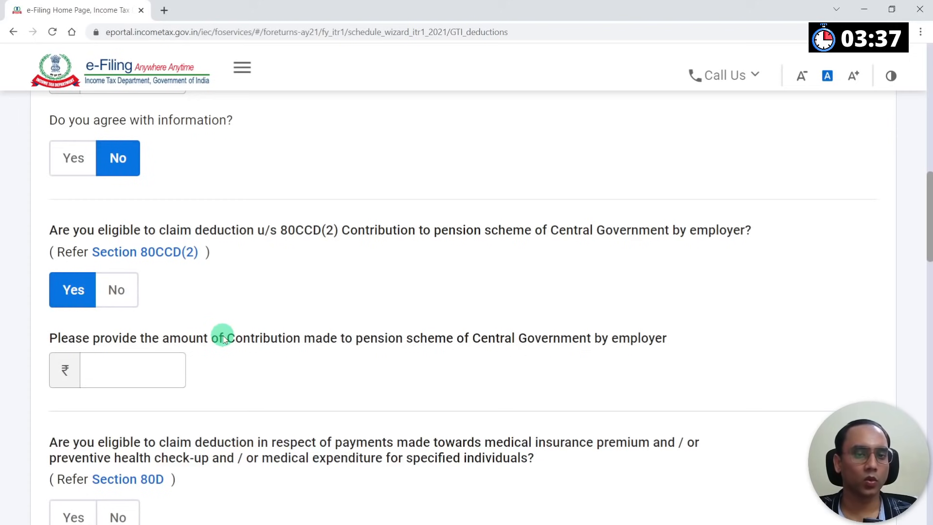
left_click(141, 369)
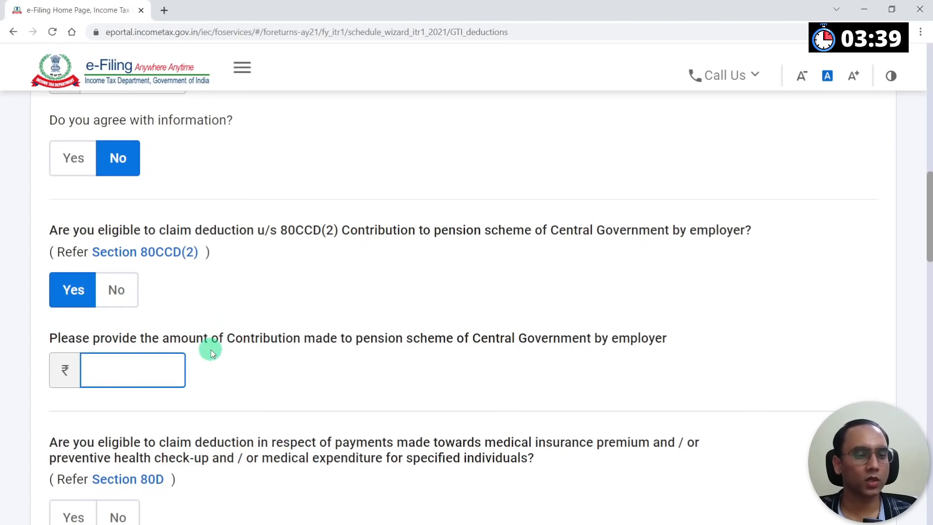
scroll(210, 353, "down", 6)
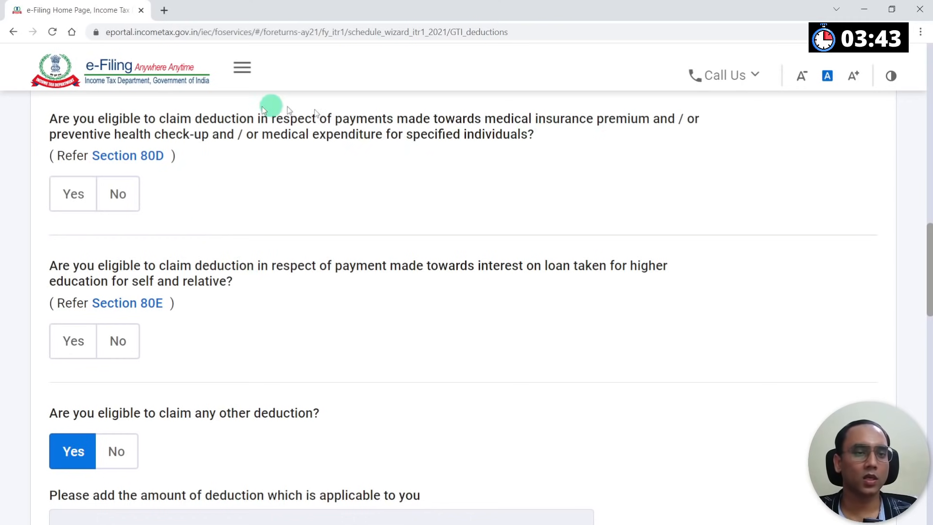
left_click(80, 196)
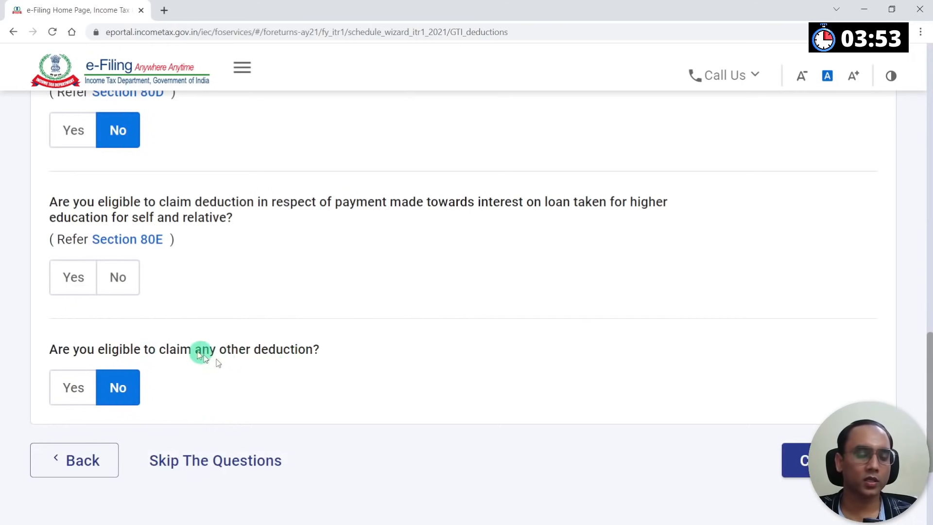
Examine the other deduction types, including 80CCD(1) and 80CCD(1B), and answer No to claiming any other deduction.
left_click(76, 387)
scroll(108, 235, "down", 6)
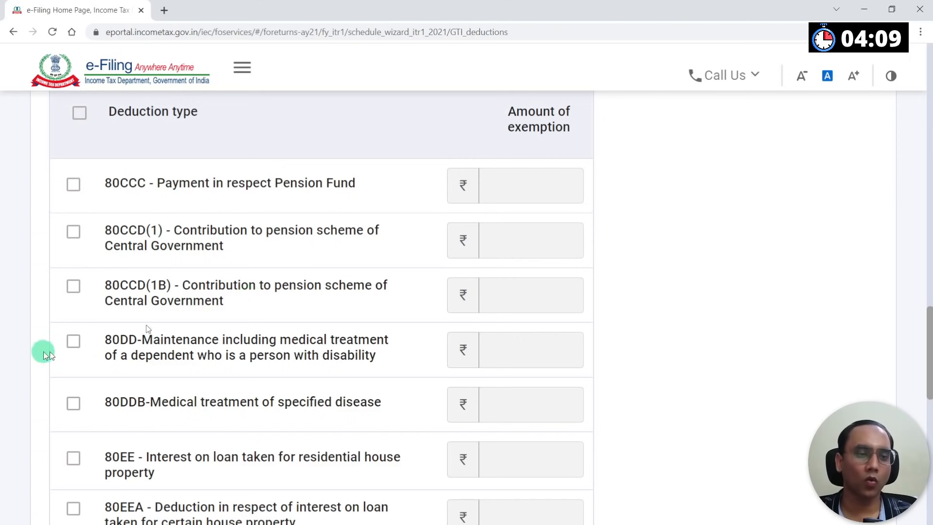
left_click(74, 233)
left_click(73, 234)
left_click(78, 297)
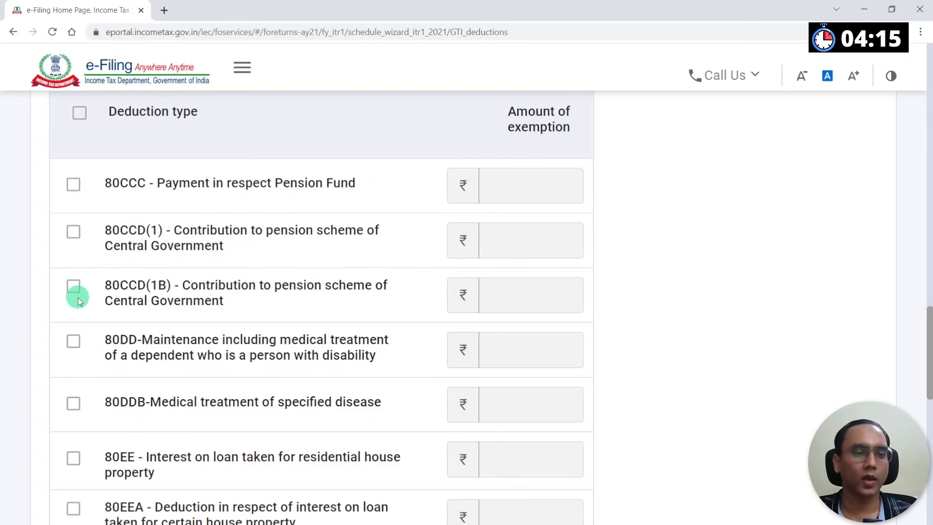
left_click(75, 286)
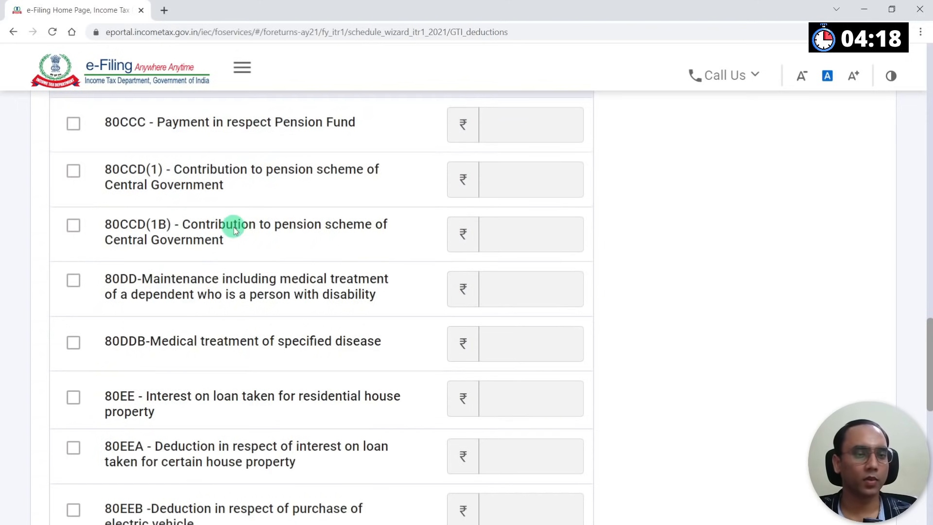
scroll(234, 230, "up", 5)
left_click(117, 236)
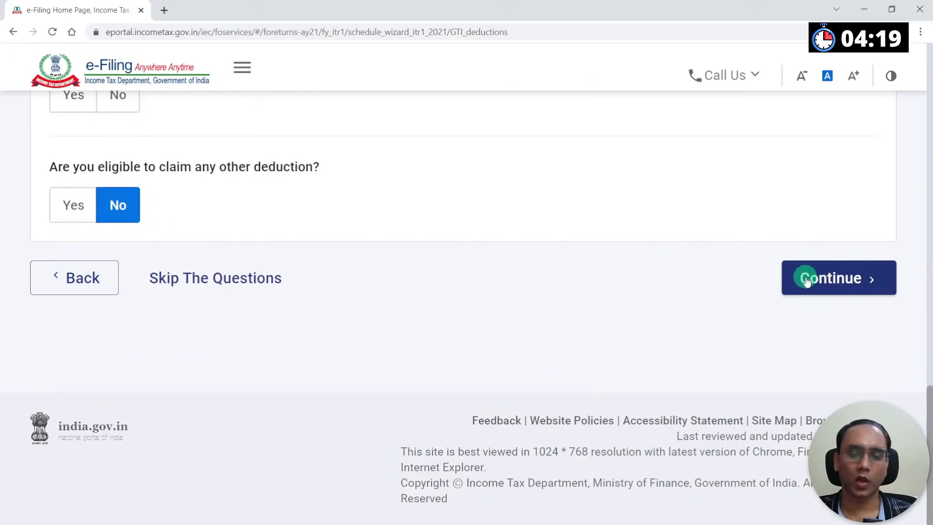
Continue to the deduction verification page and review the deductions listed and available there.
left_click(806, 281)
scroll(233, 190, "up", 3)
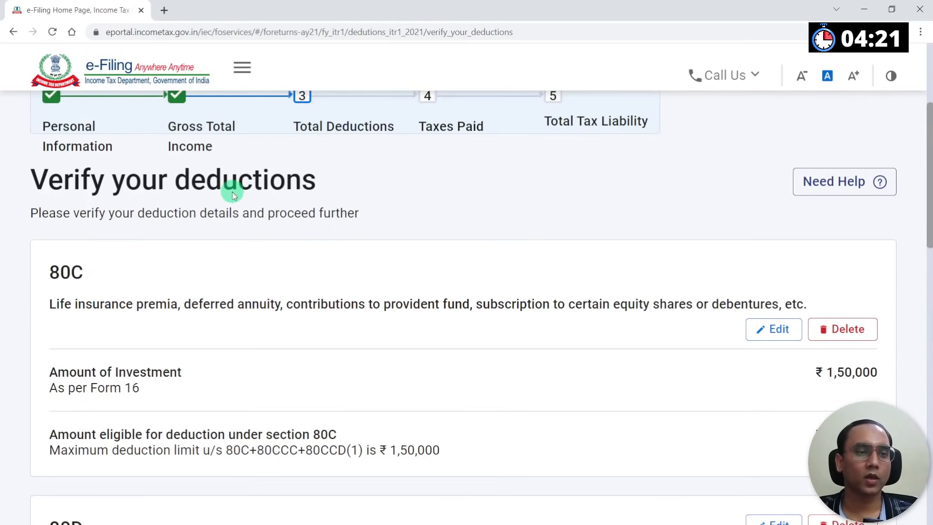
scroll(233, 192, "down", 10)
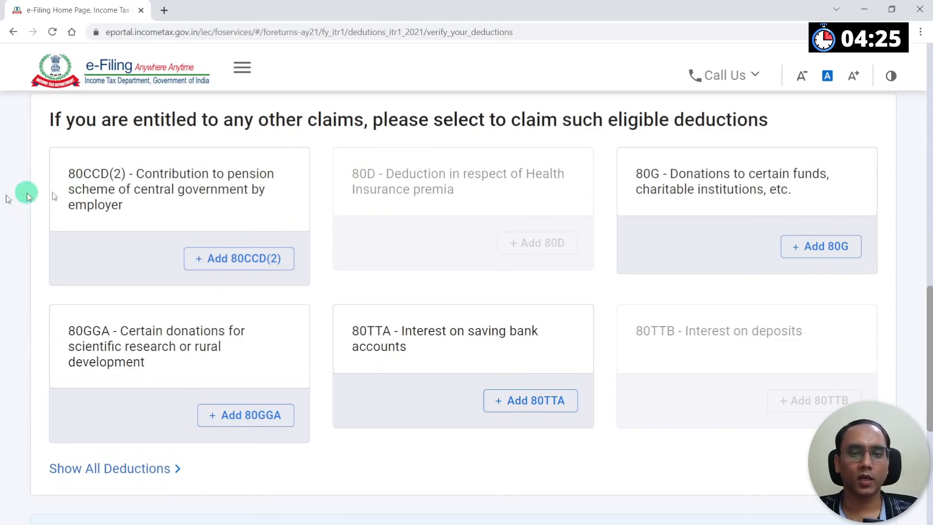
Add an 80G deduction with the donation type "Donations entitled for 100% deduction without qualifying limit".
left_click(812, 248)
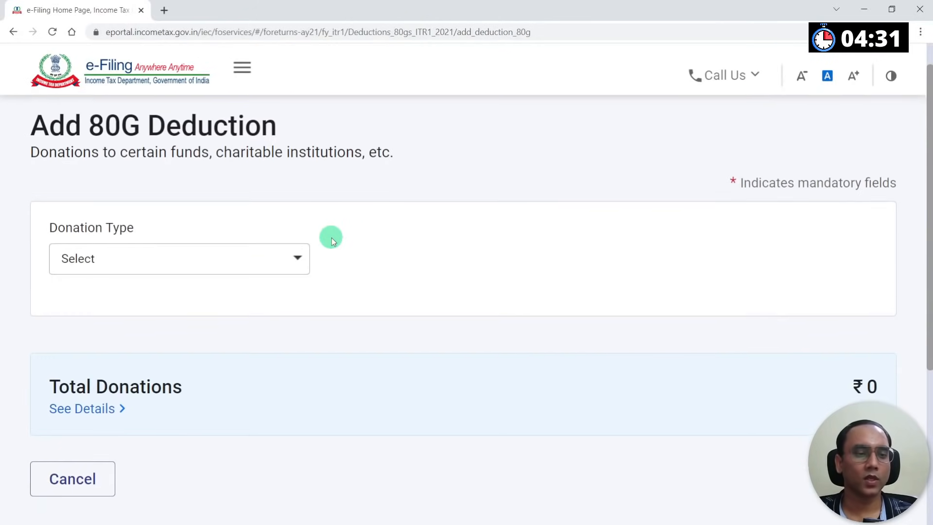
left_click(181, 259)
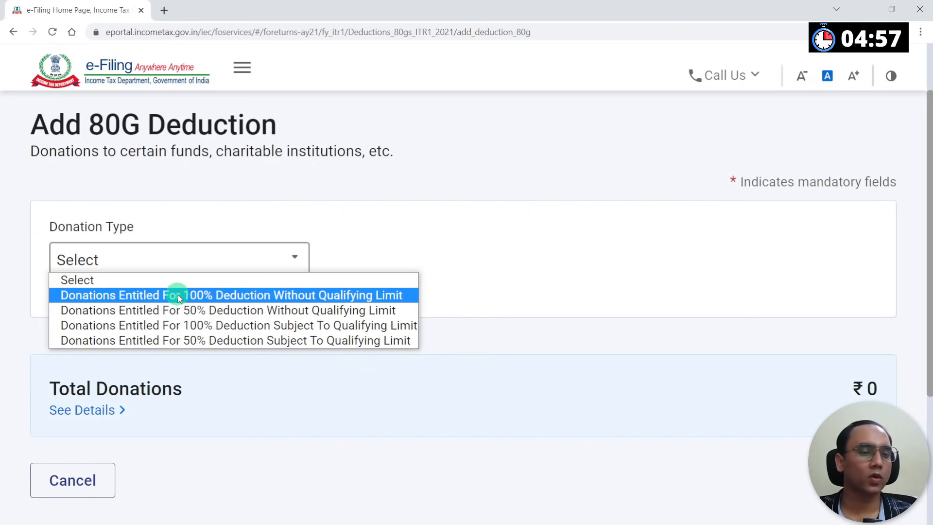
left_click(179, 296)
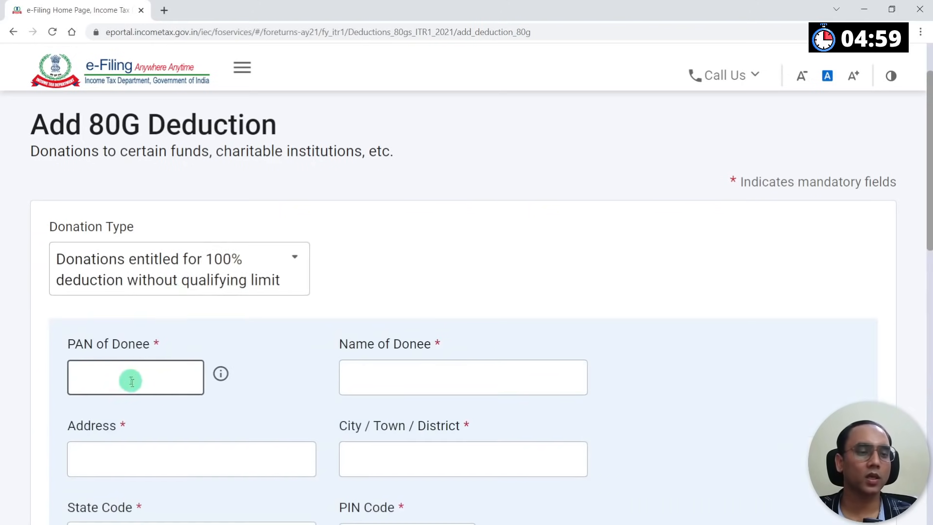
scroll(173, 350, "down", 1)
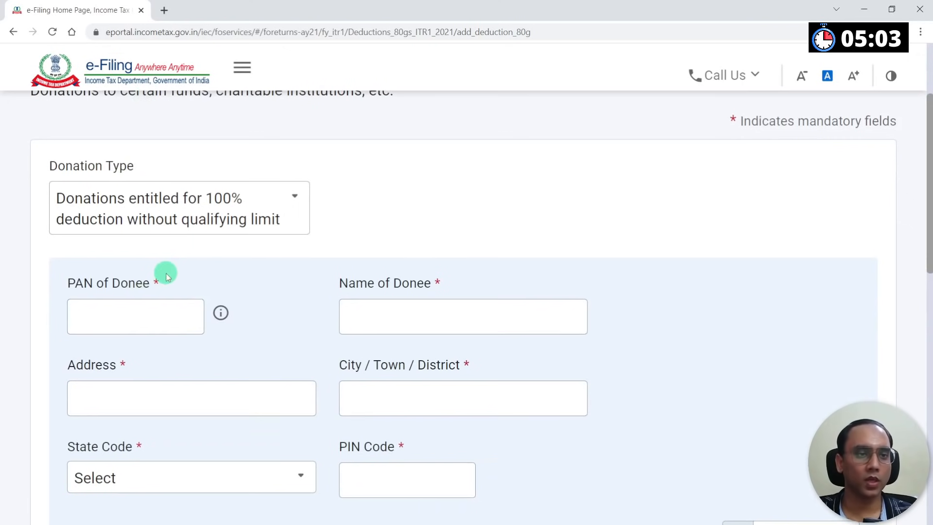
Search Google in a new tab for "pmnrf pan number" and copy the fund's PAN from the results.
left_click(164, 11)
type("pm")
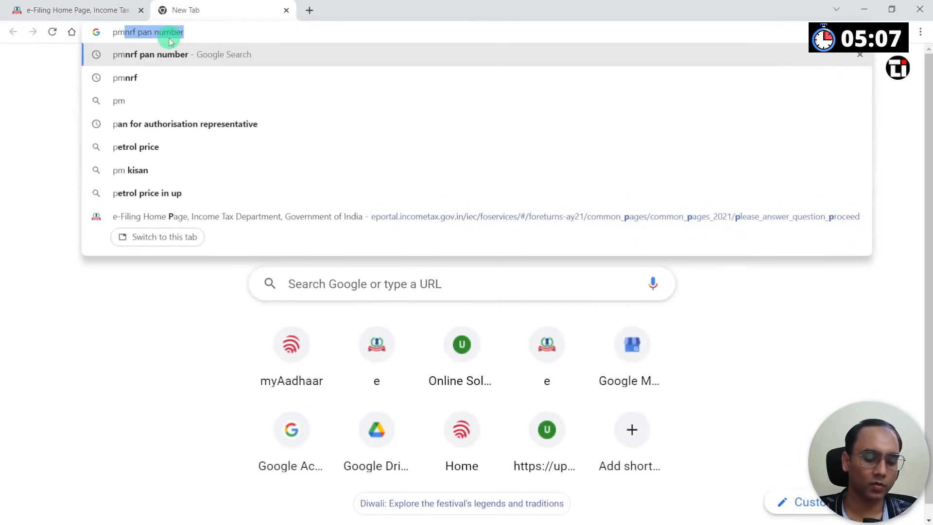
type("nrf pan")
key("Return")
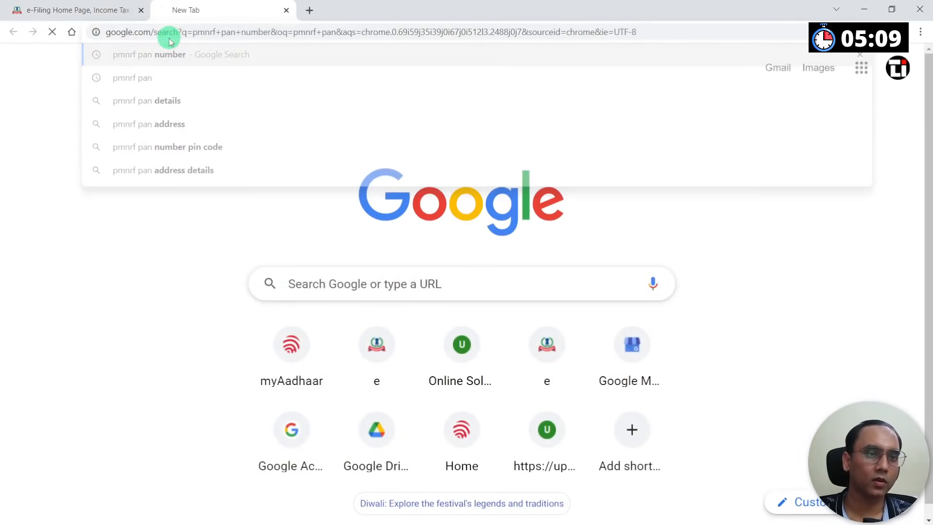
double_click(162, 188)
key("ctrl+c")
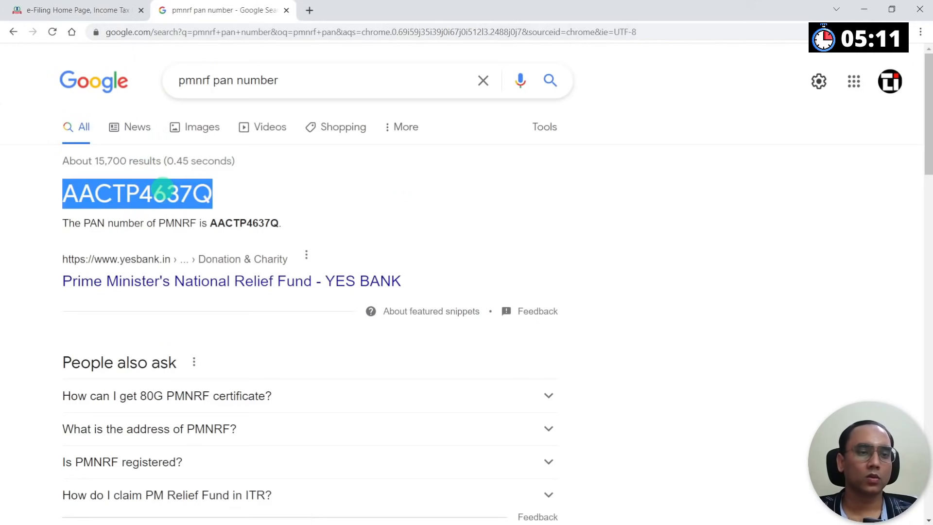
Return to the 80G form, paste the copied PAN as the donee's PAN and set the donee name to PMNRF.
left_click(100, 11)
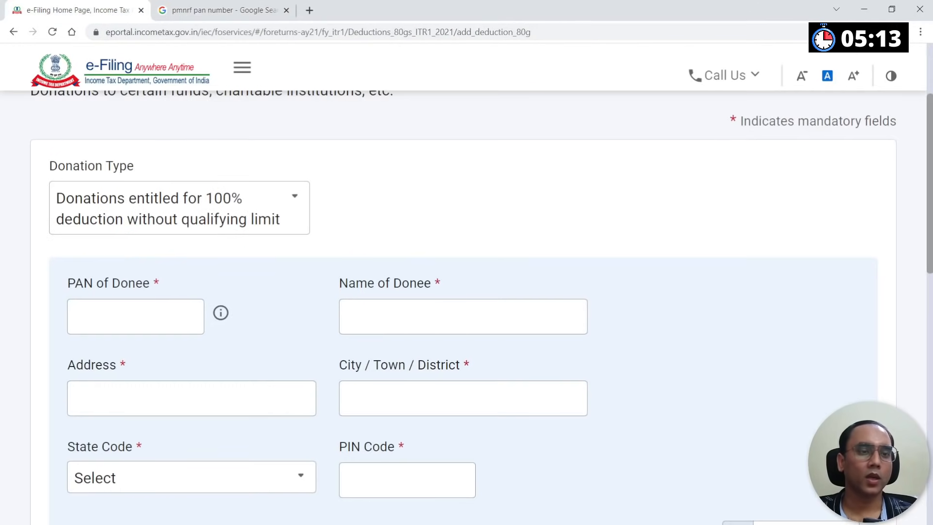
left_click(145, 305)
key("ctrl+v")
left_click(422, 324)
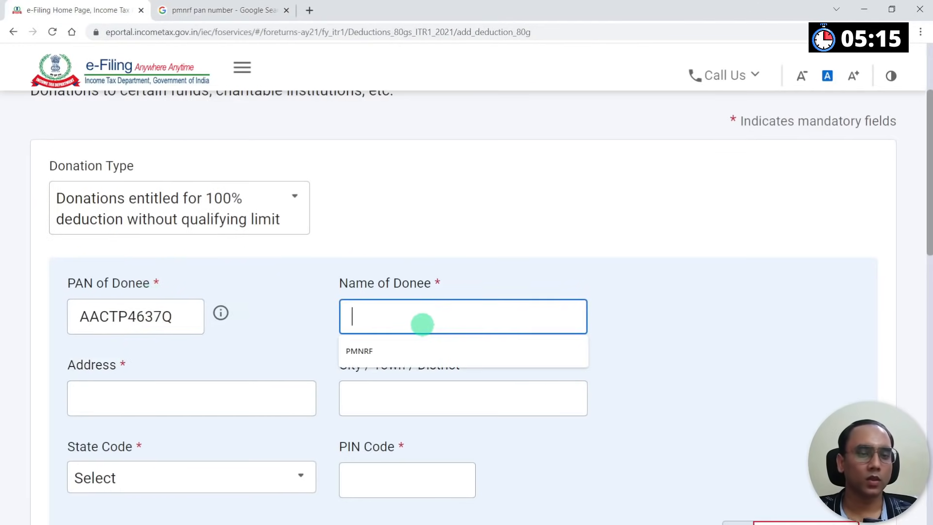
left_click(394, 349)
Fill in the donee's postal code, address and city in the 80G donation form.
left_click(156, 395)
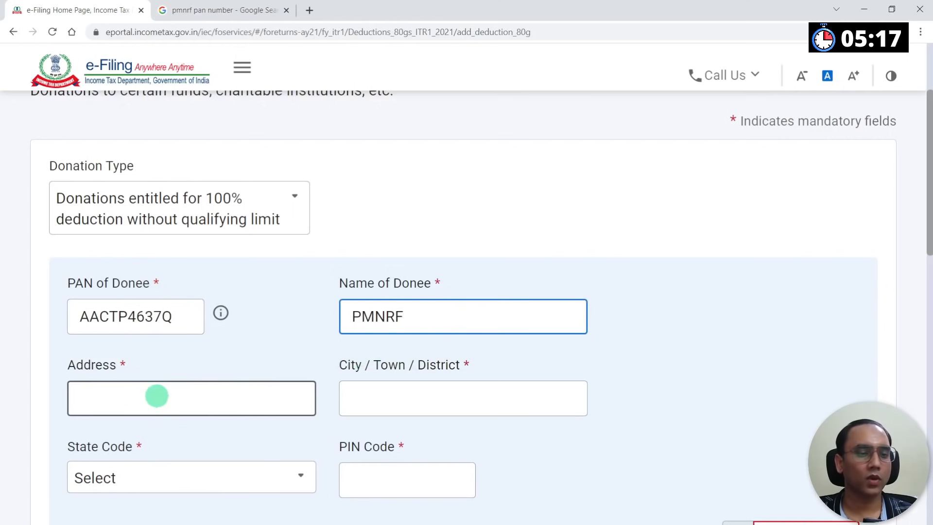
left_click(429, 473)
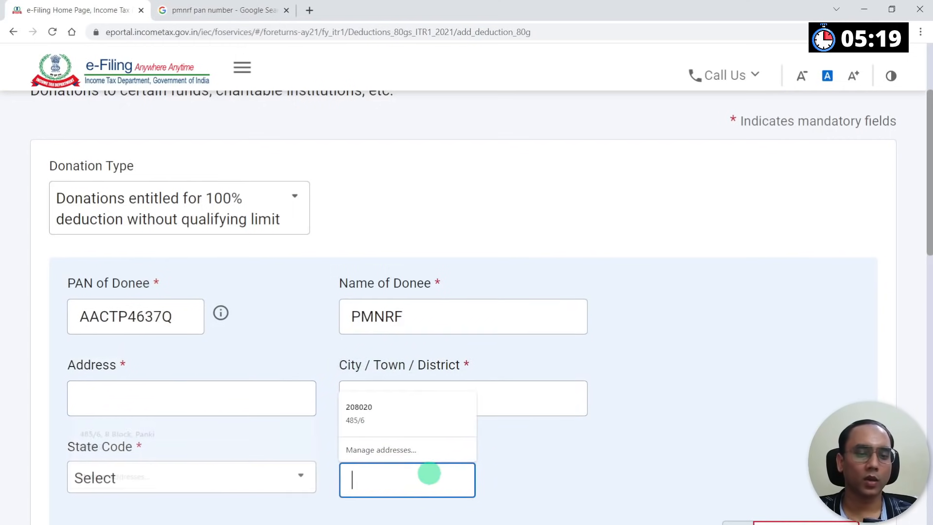
type("1100")
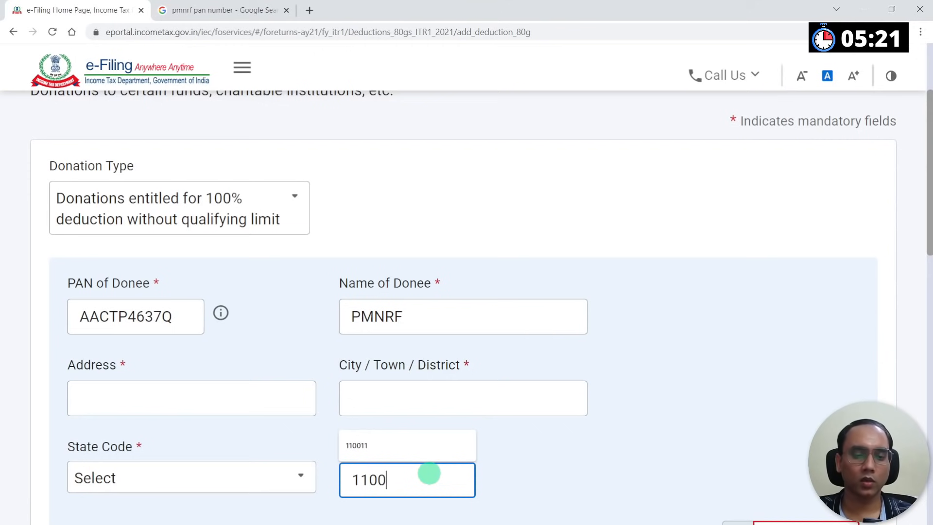
type("11")
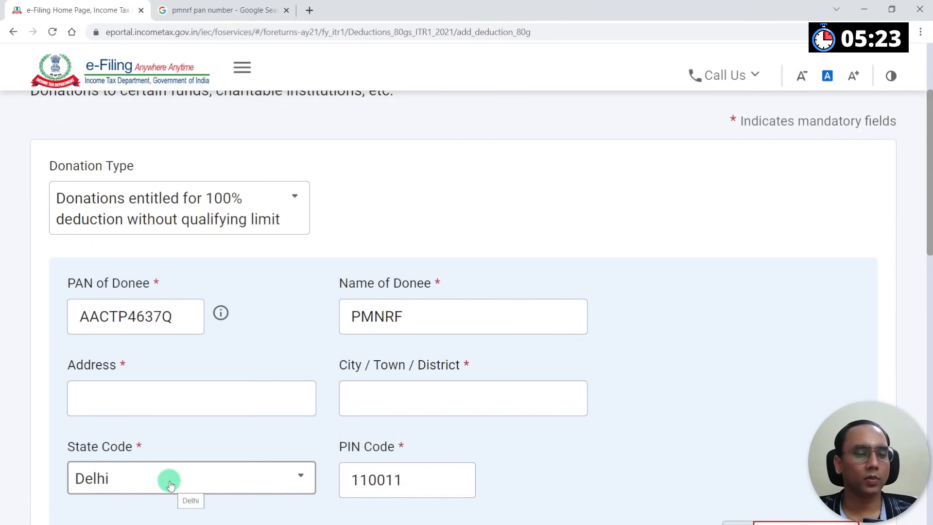
left_click(134, 399)
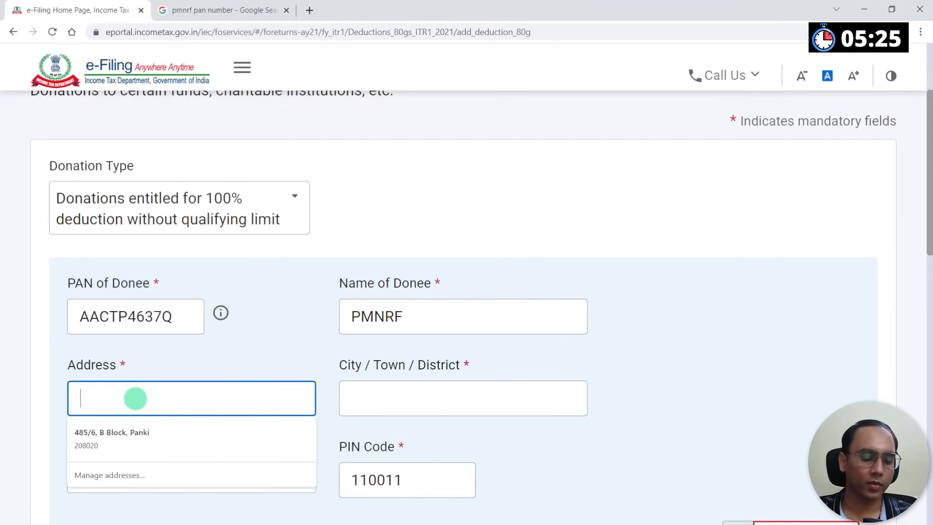
type("New Delhi")
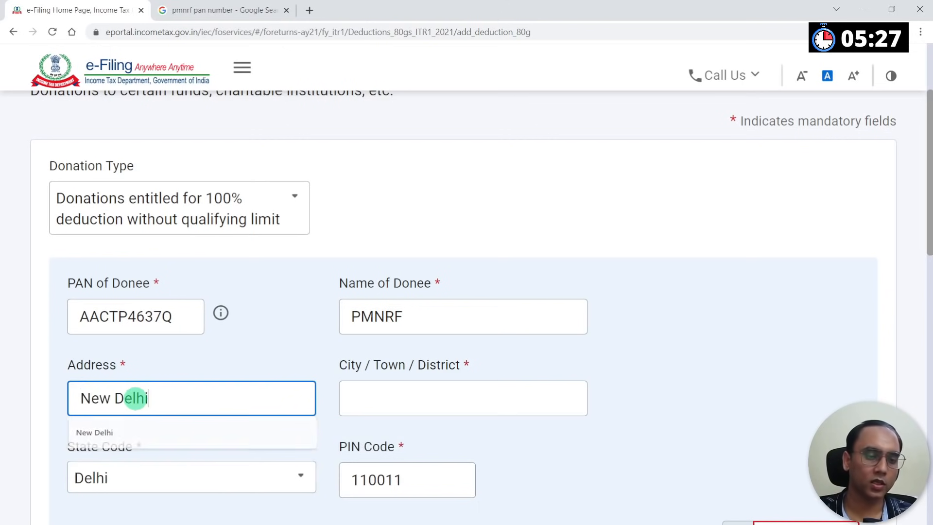
left_click(423, 399)
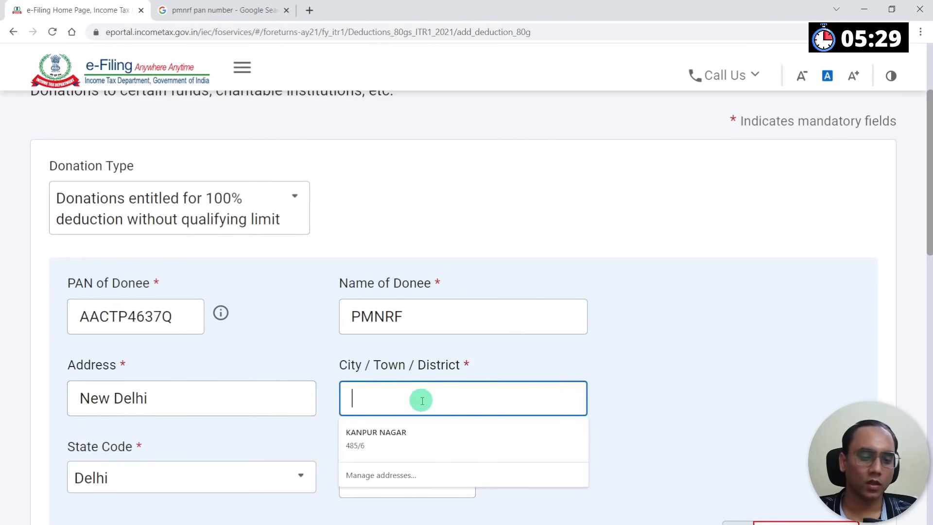
type("Delhi")
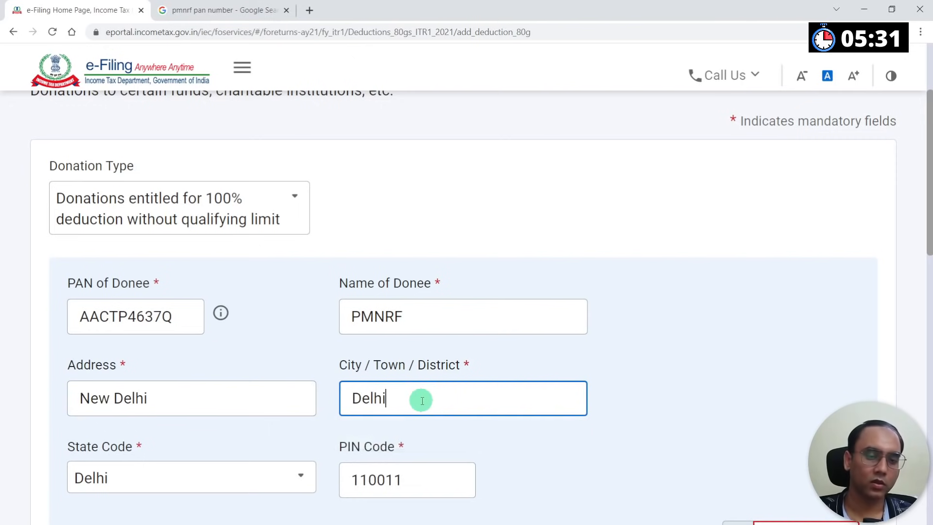
left_click(640, 263)
Set the Donation in Other Mode amount to 2073 and save the 80G donation entry.
scroll(642, 265, "down", 7)
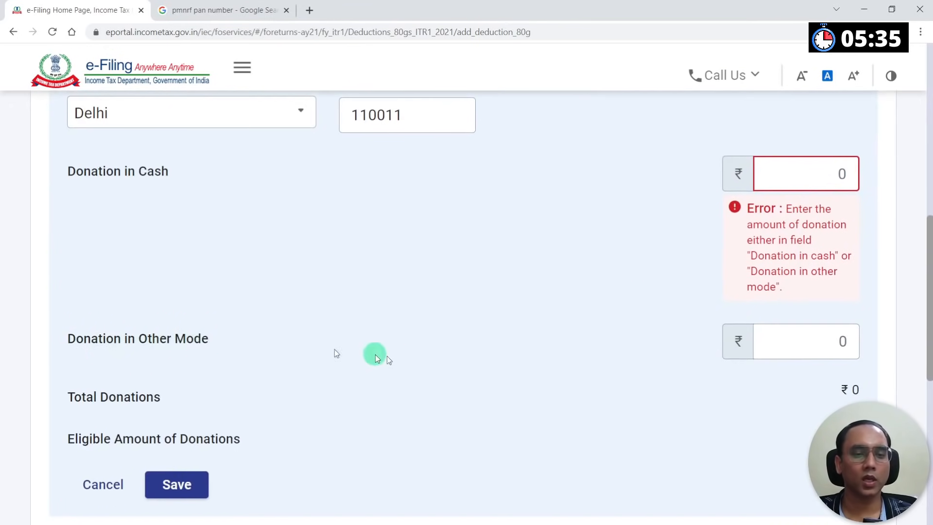
left_click(785, 345)
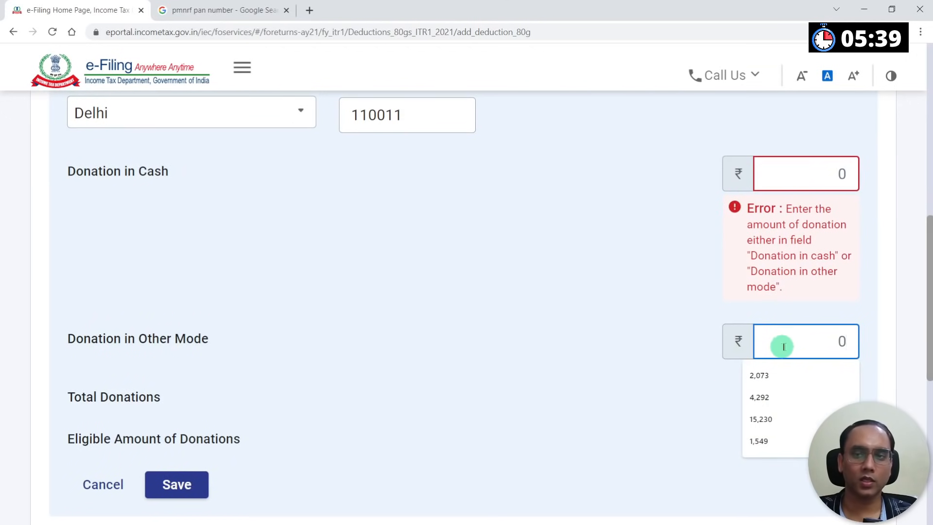
type("2073")
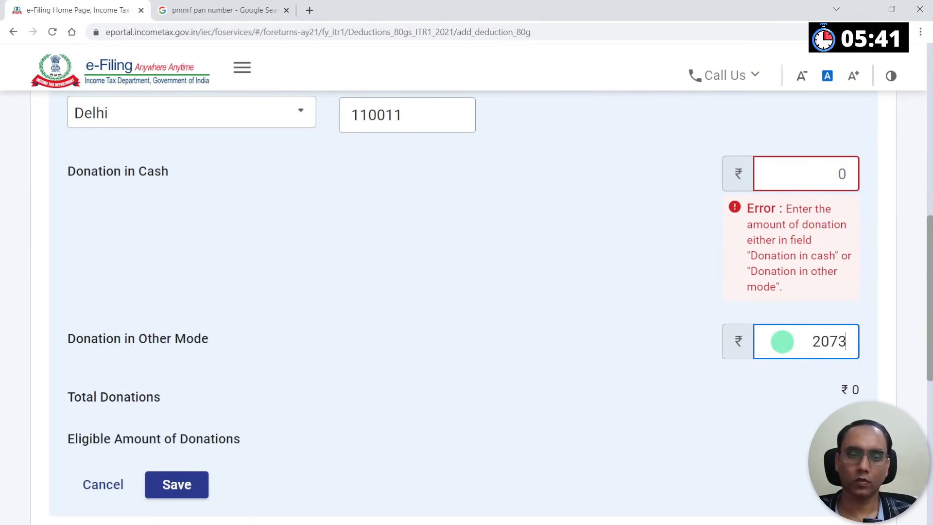
scroll(320, 291, "down", 5)
left_click(182, 256)
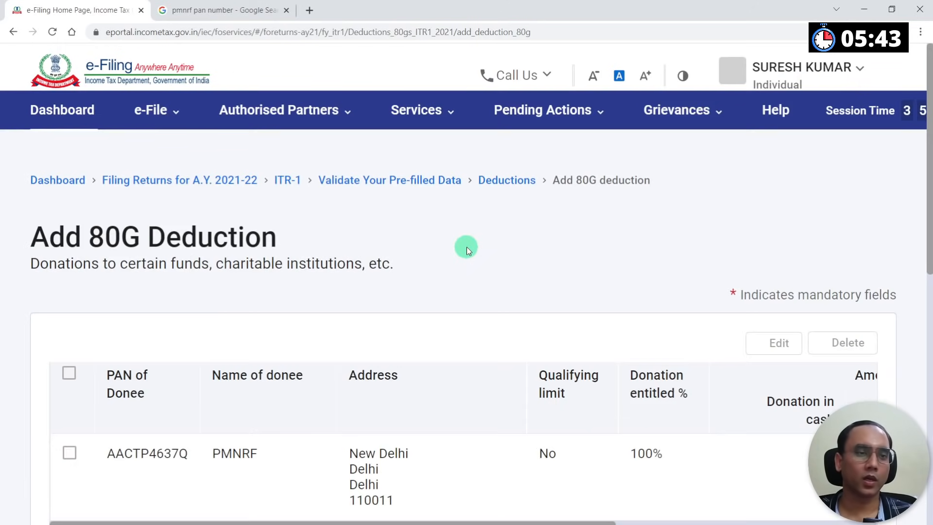
Check the amounts of the saved PMNRF donation entry and add the 80G deduction to the return.
scroll(466, 247, "down", 3)
left_click_drag(312, 351, 750, 360)
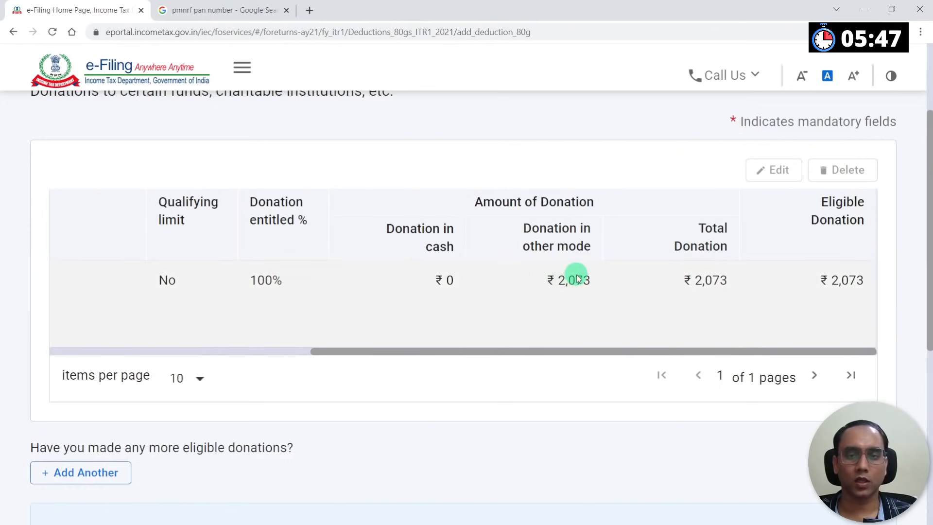
scroll(576, 276, "down", 7)
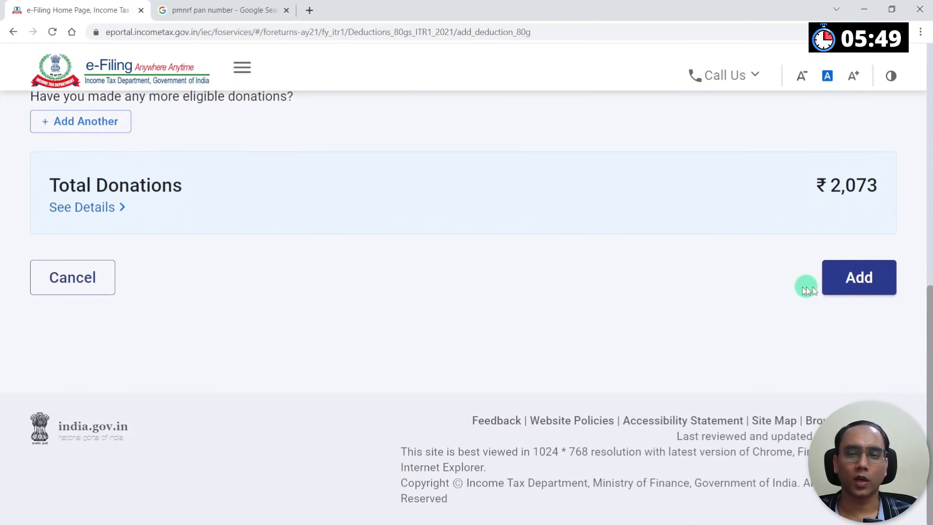
left_click(851, 284)
left_click(852, 283)
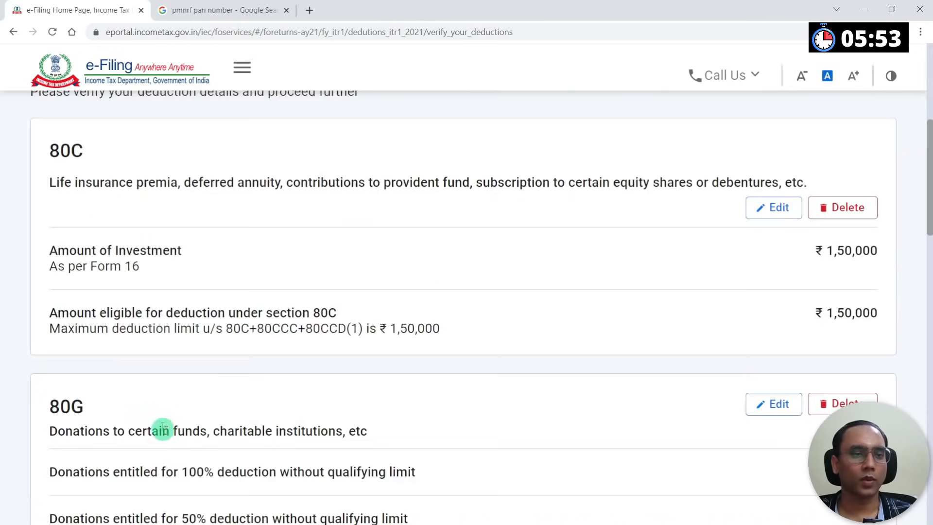
Review the 80C, 80G and remaining deduction sections and confirm the total deductions.
scroll(174, 235, "up", 4)
scroll(173, 236, "down", 4)
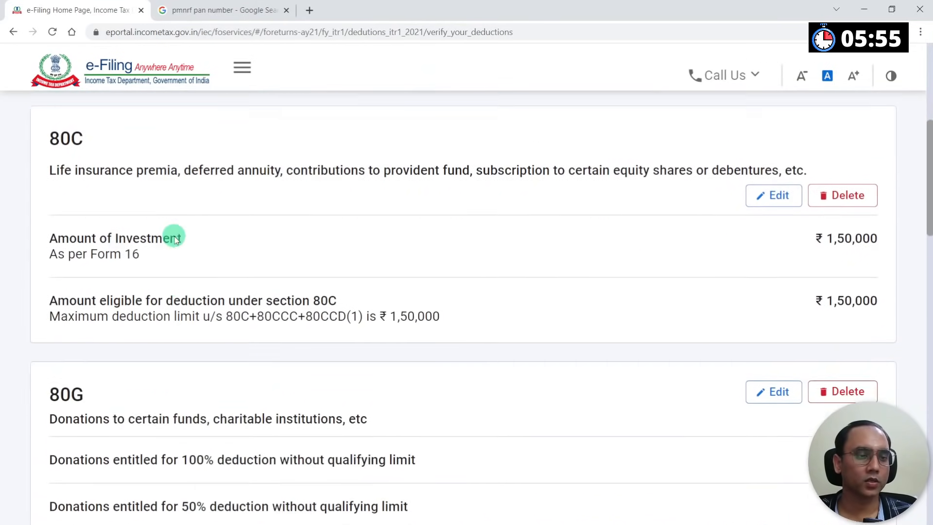
scroll(173, 235, "down", 6)
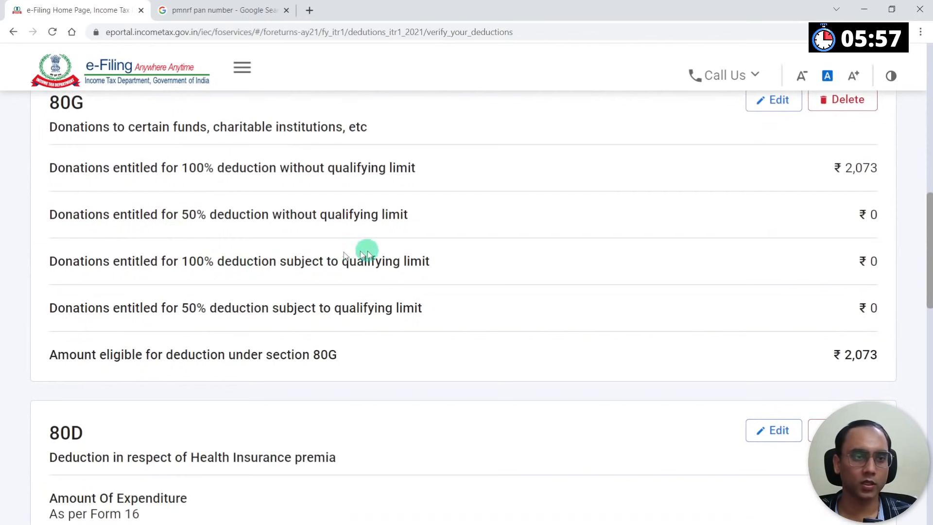
scroll(515, 246, "down", 10)
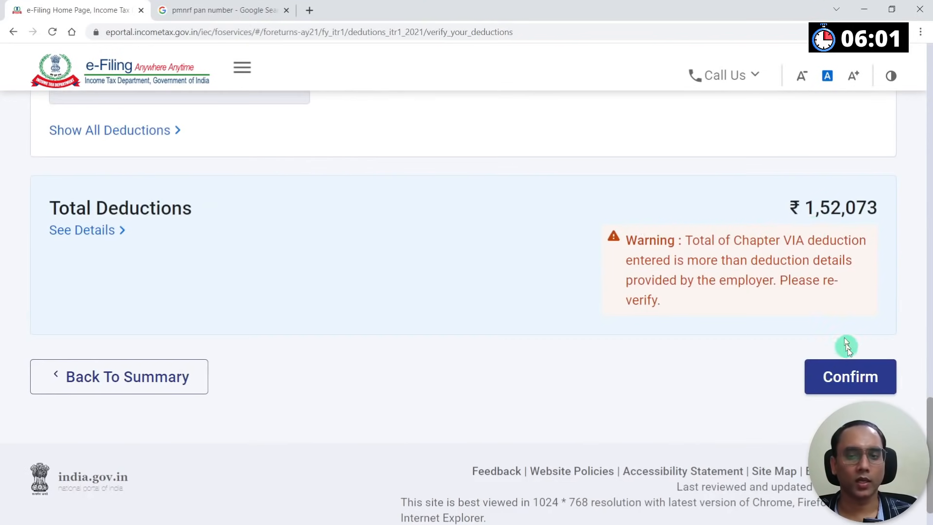
left_click(849, 378)
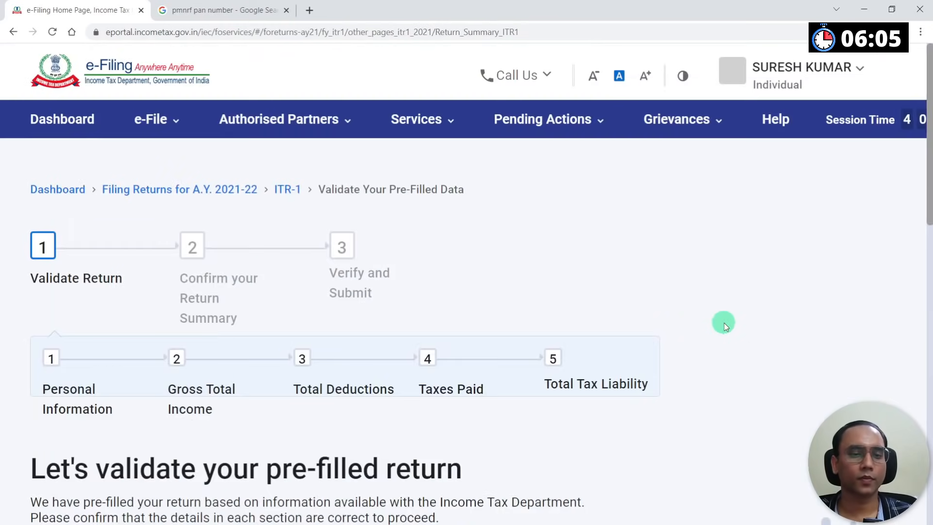
Open the Tax Paid section of the return and expand the details of TDS on Salary Income.
scroll(724, 324, "down", 5)
scroll(724, 325, "down", 5)
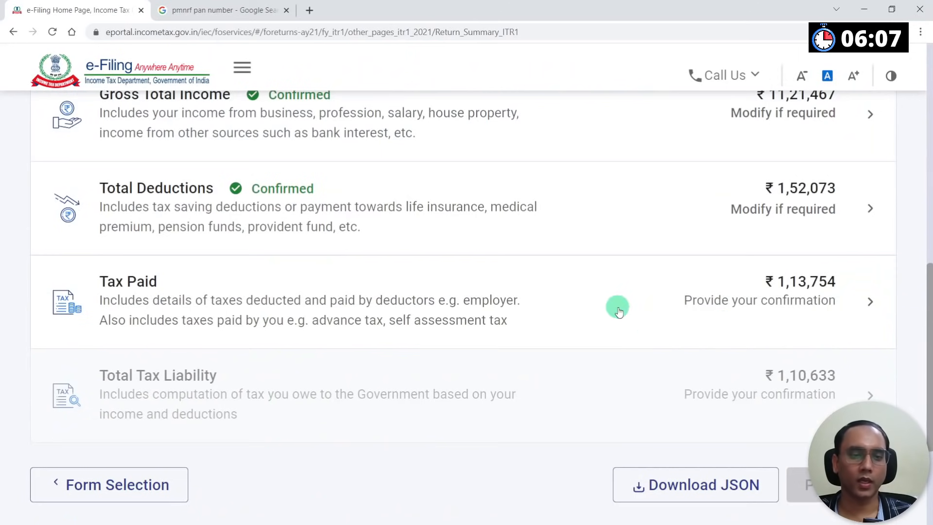
left_click(618, 311)
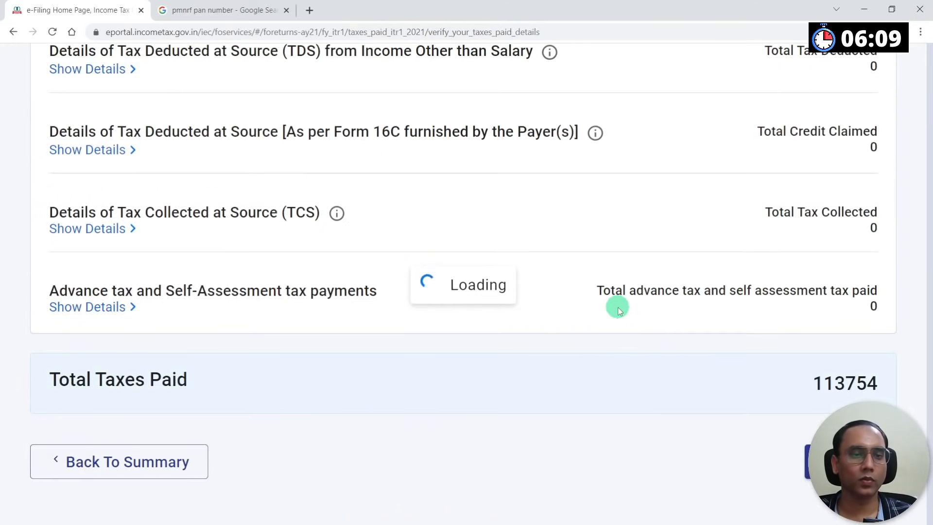
scroll(618, 311, "down", 5)
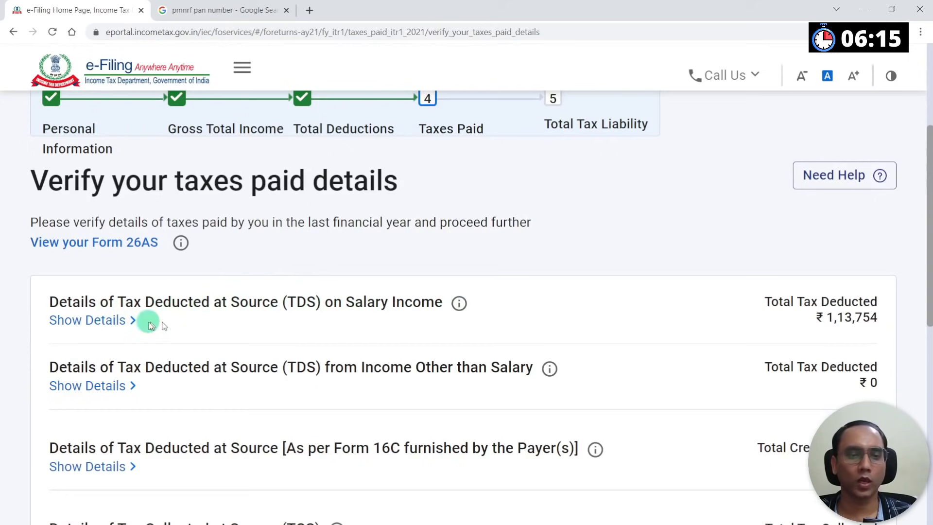
left_click(111, 325)
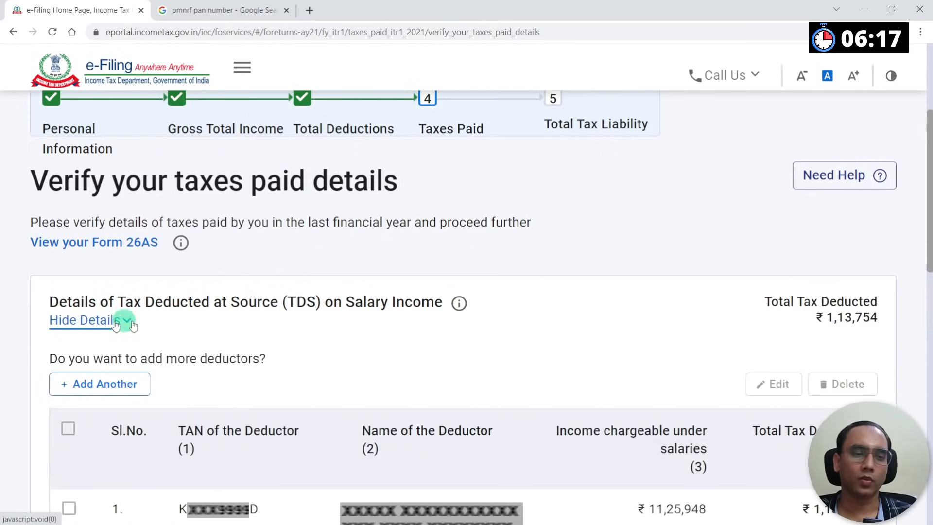
scroll(346, 311, "down", 2)
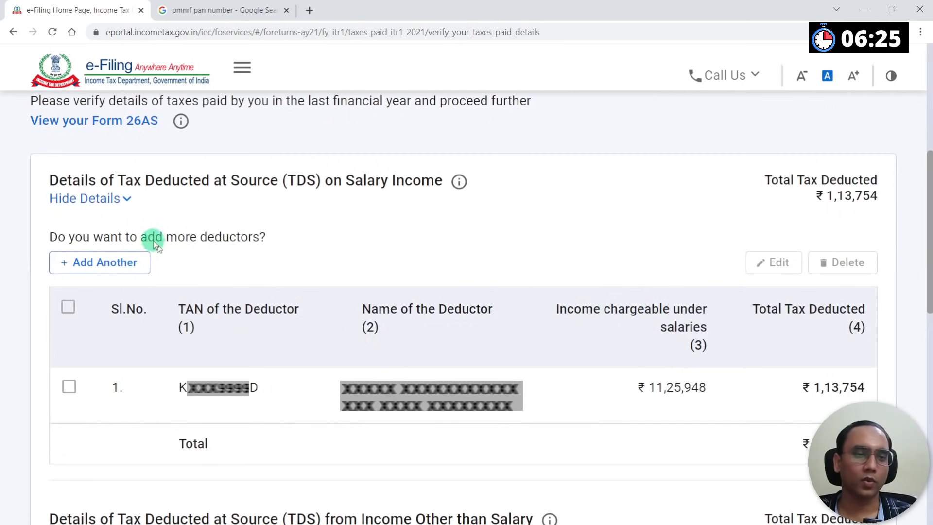
Open the form for adding another salary TDS deductor, examine its fields and cancel it without adding an entry.
left_click(120, 266)
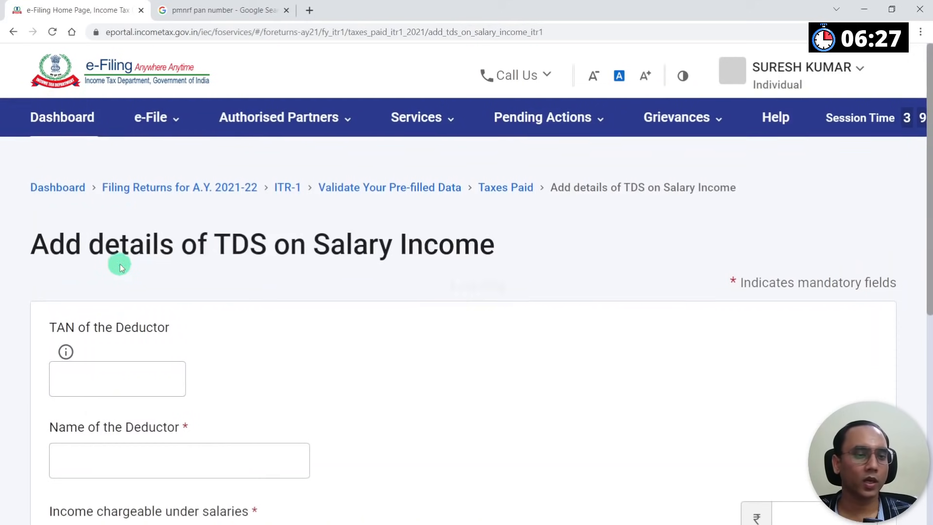
scroll(413, 298, "down", 3)
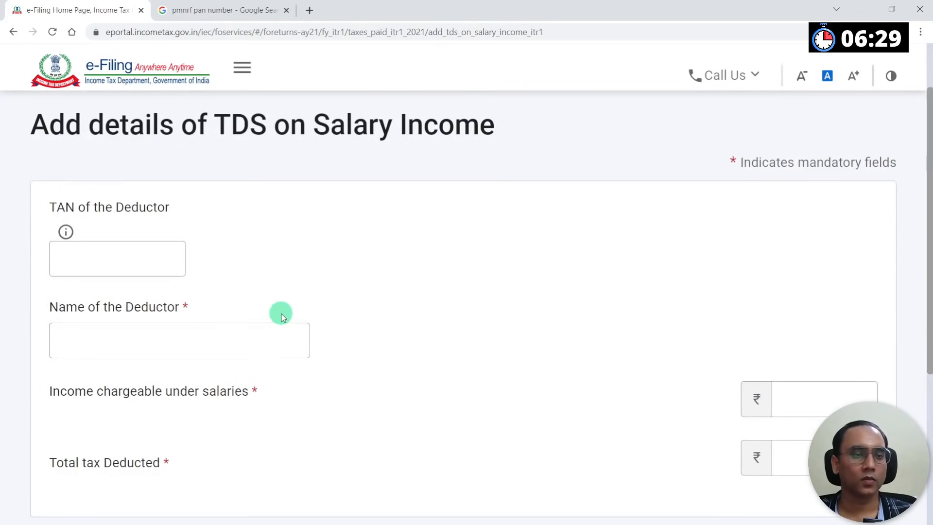
left_click(136, 245)
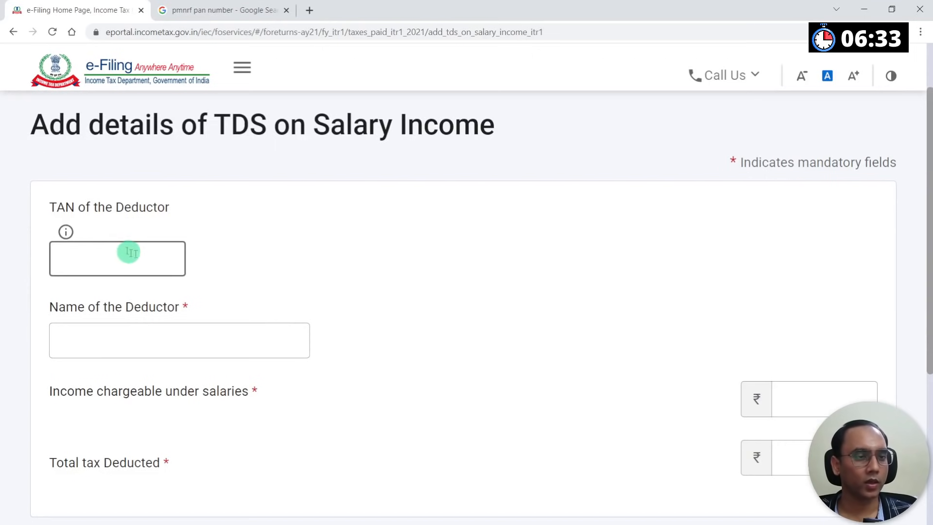
scroll(175, 291, "down", 1)
scroll(177, 295, "down", 1)
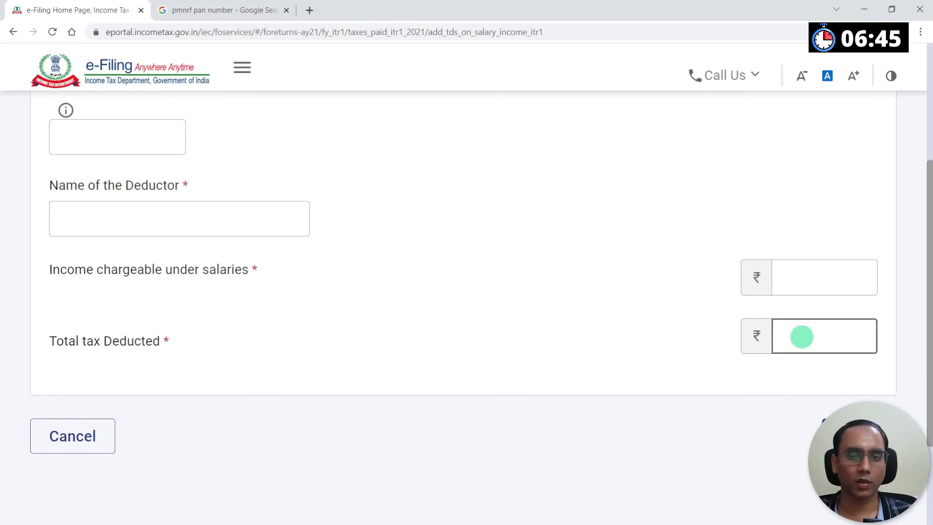
left_click(802, 336)
scroll(593, 324, "down", 3)
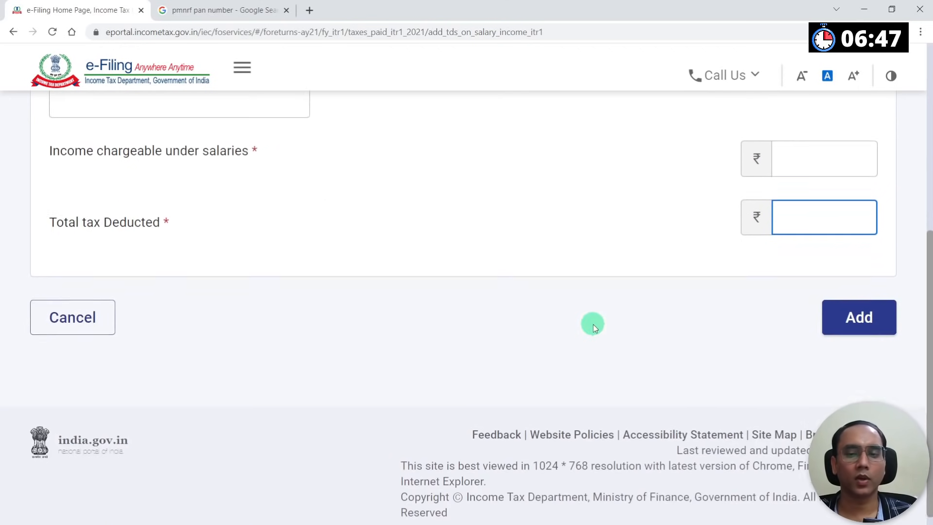
left_click(73, 306)
Expand the salary TDS details again and check the listed deductor's chargeable income and tax deducted.
left_click(114, 262)
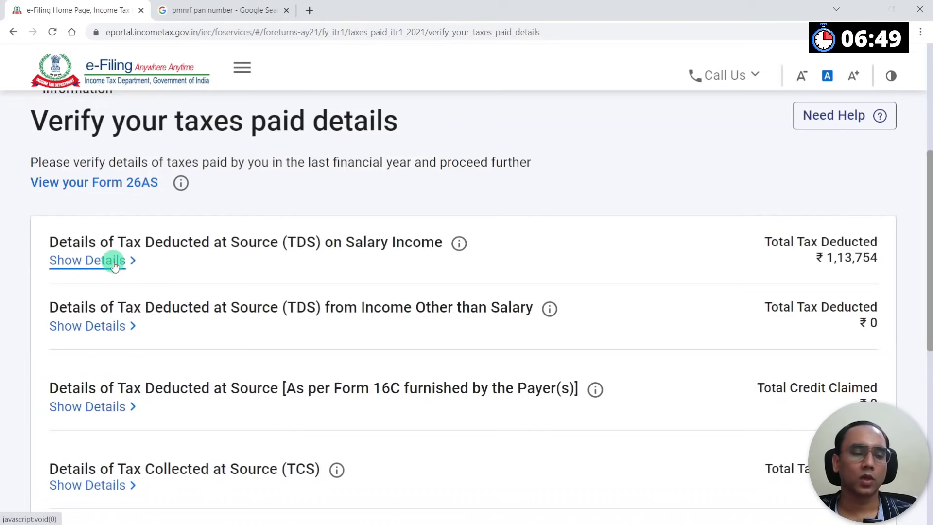
scroll(407, 301, "down", 3)
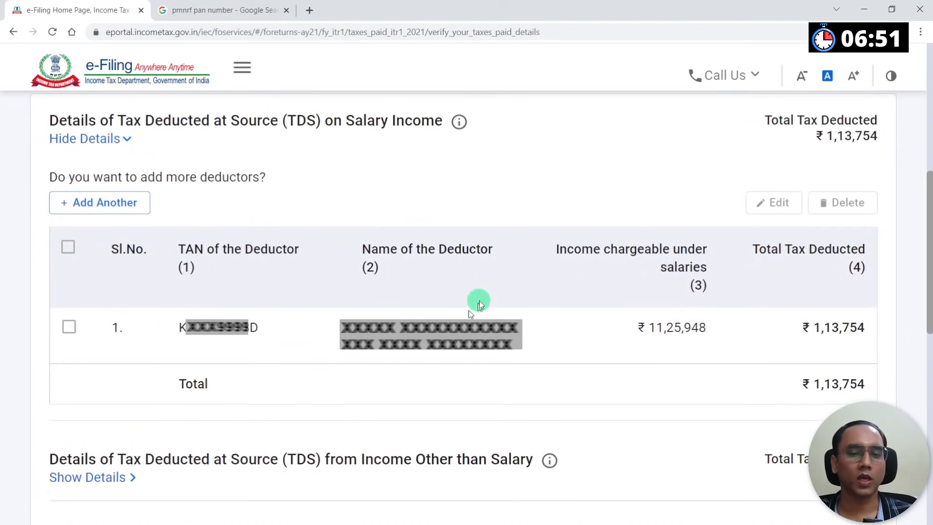
scroll(479, 300, "up", 3)
scroll(479, 300, "up", 4)
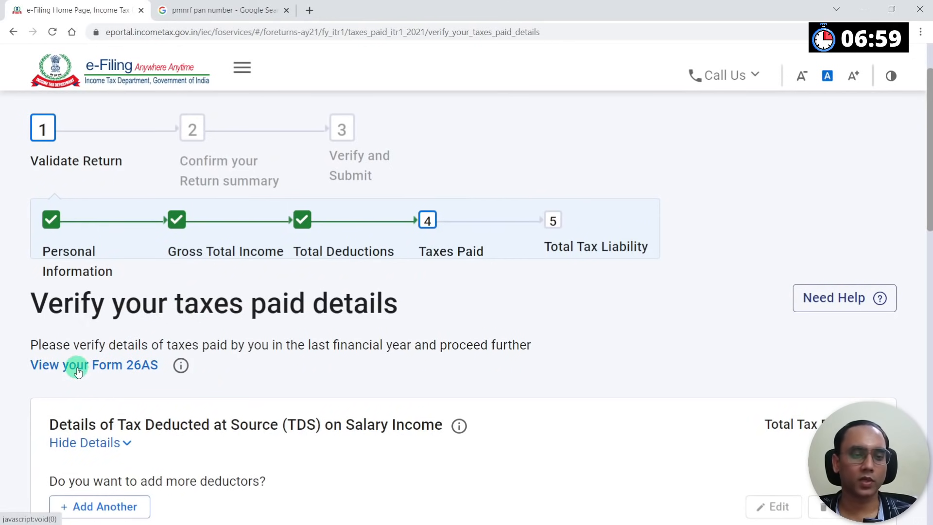
Go to Form 26AS on the TRACES website, accepting the redirect disclaimer and the Form 16/16A usage agreement.
left_click(138, 368)
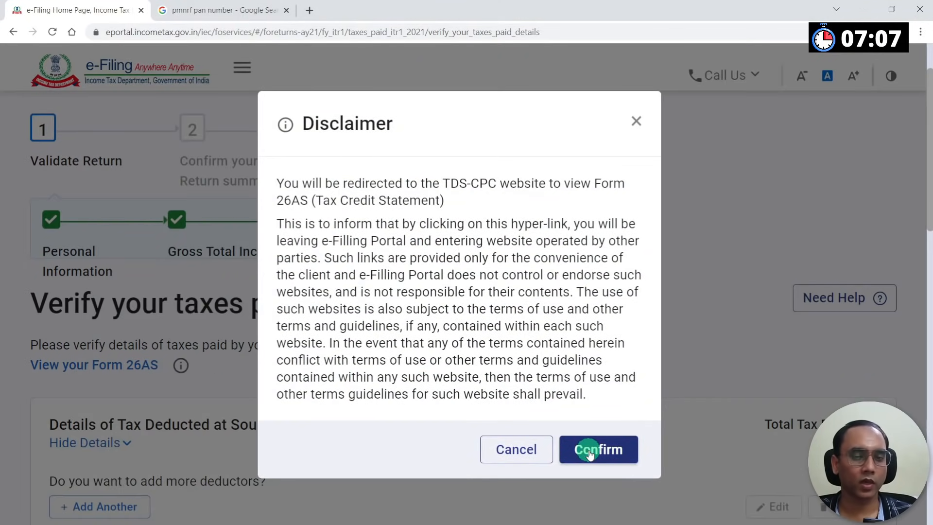
left_click(589, 452)
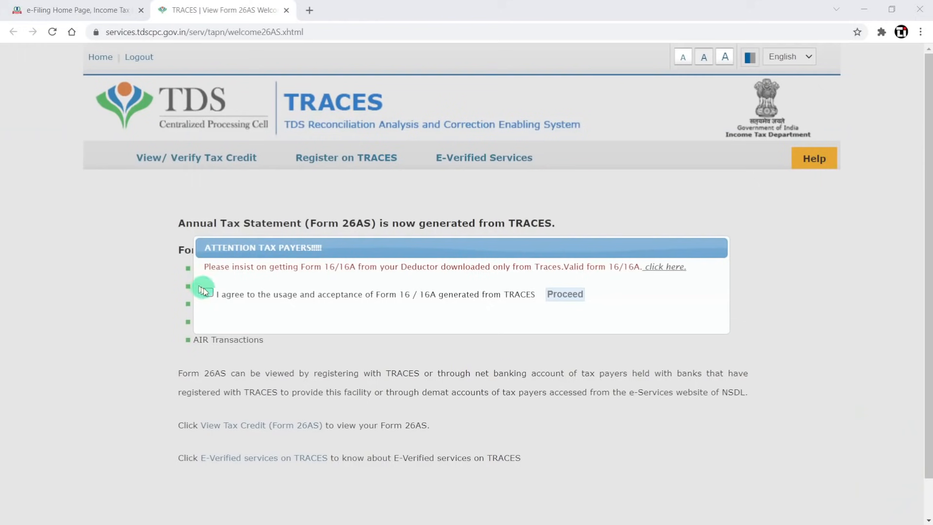
left_click(205, 292)
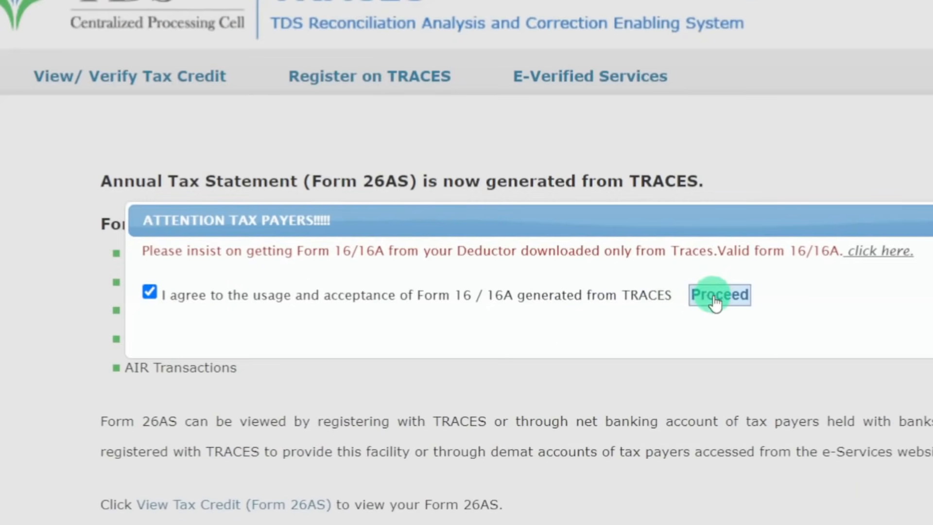
left_click(714, 296)
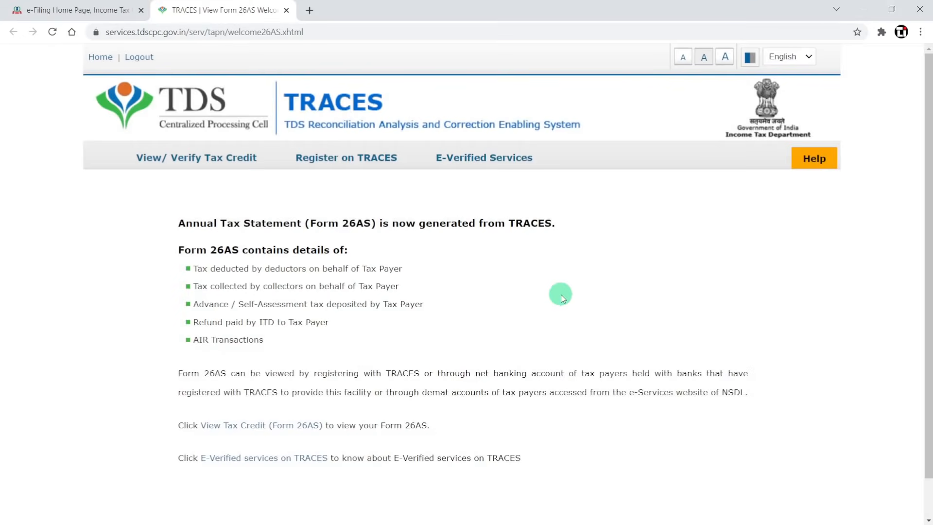
left_click(262, 505)
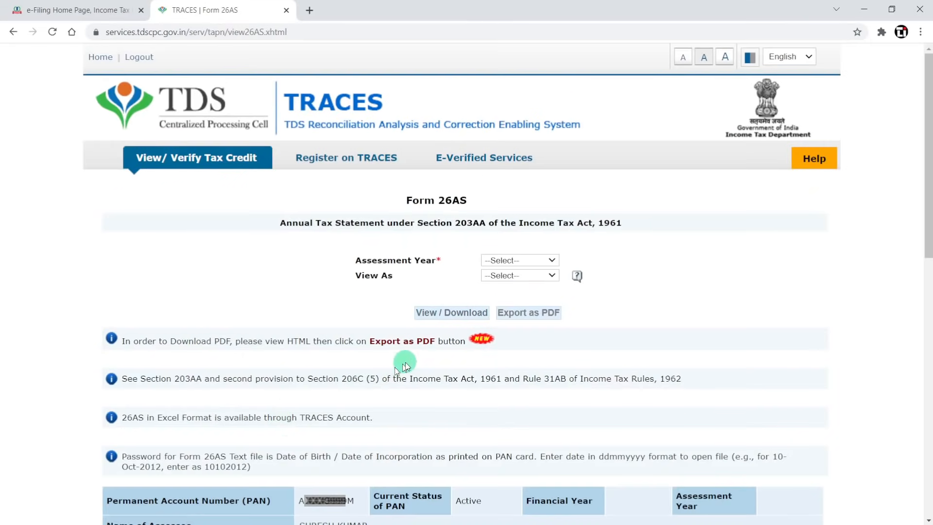
Display the Form 26AS for assessment year 2021-22 as HTML.
left_click(531, 260)
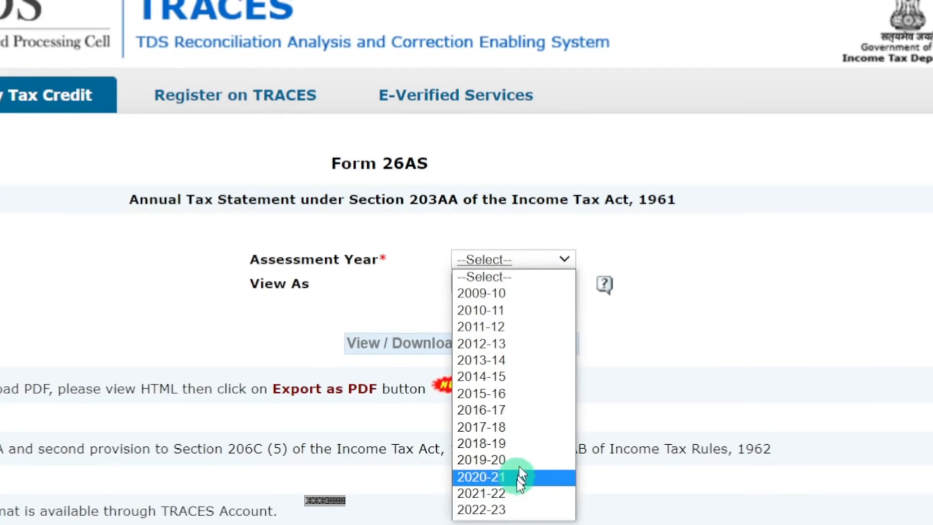
left_click(515, 495)
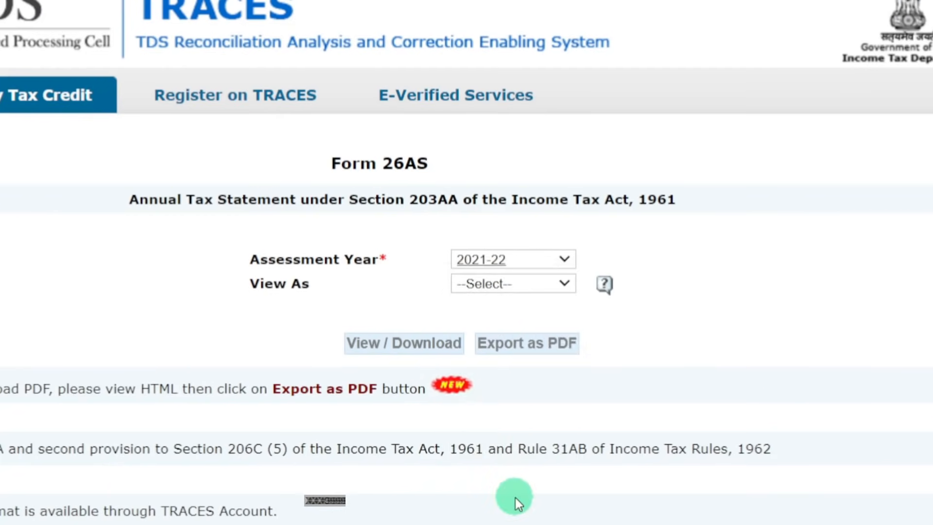
left_click(530, 284)
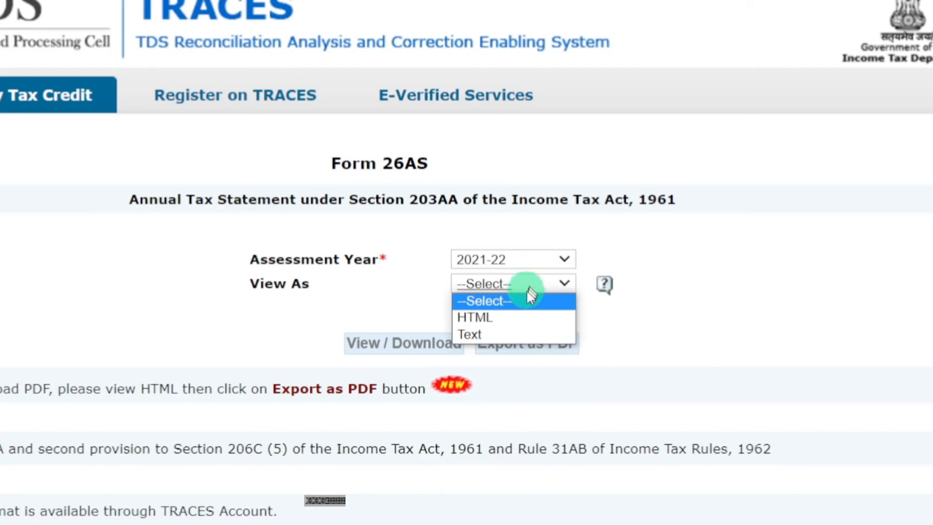
left_click(520, 318)
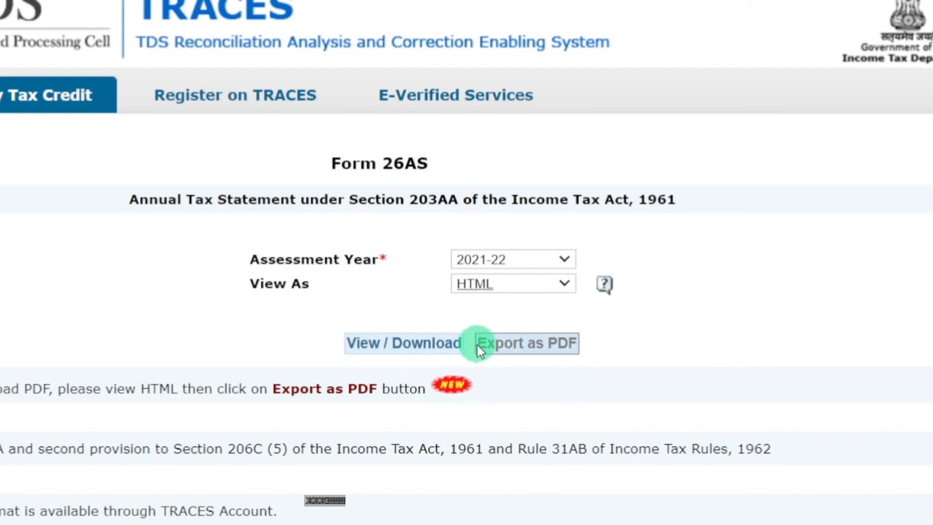
left_click(436, 348)
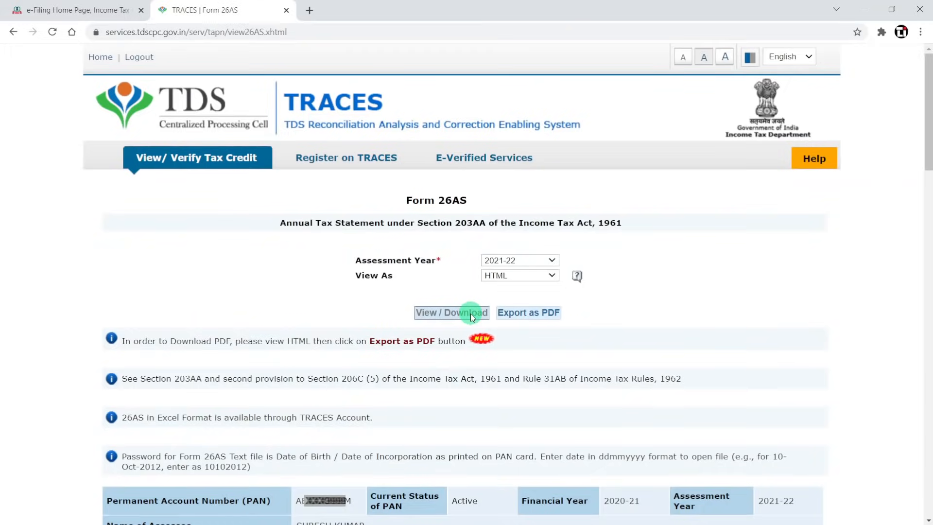
Examine the assessment year and the Part A tax deducted at source figures in the Form 26AS.
scroll(470, 314, "down", 6)
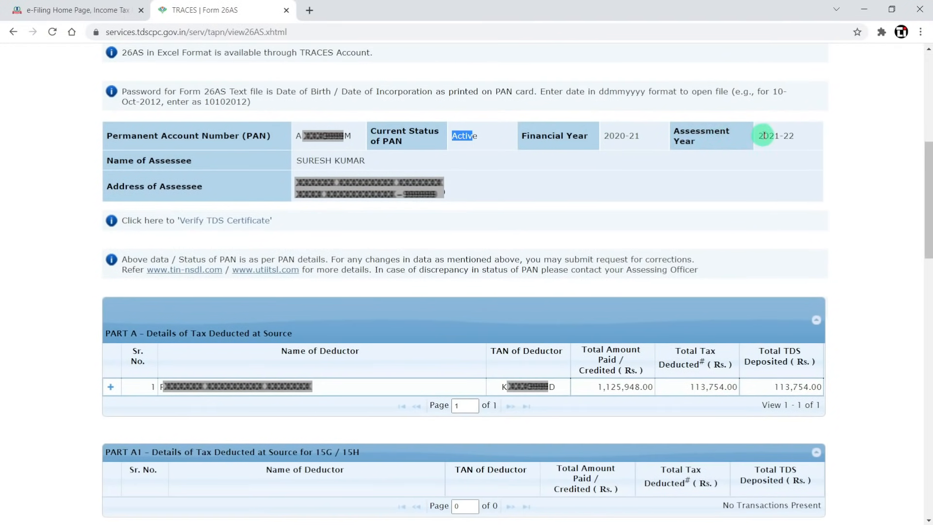
left_click_drag(763, 136, 802, 134)
scroll(607, 136, "down", 5)
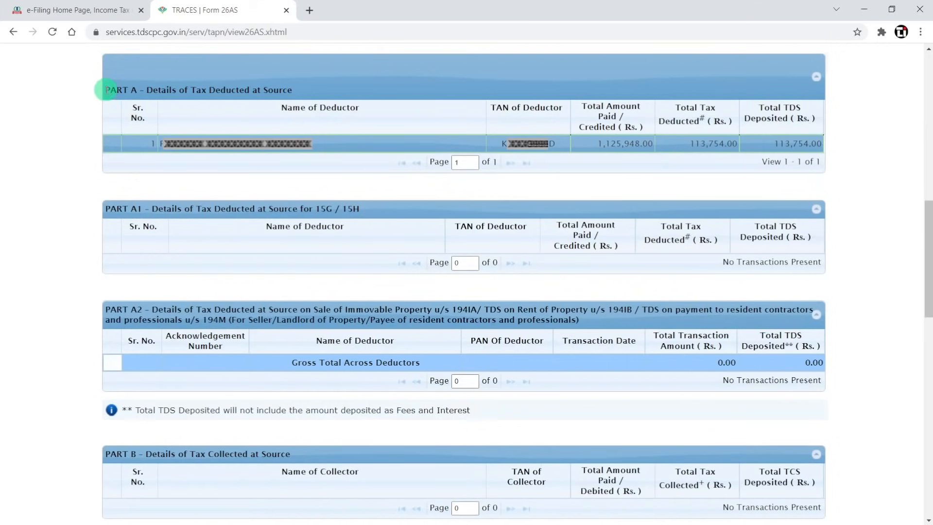
left_click_drag(105, 90, 297, 96)
left_click(309, 95)
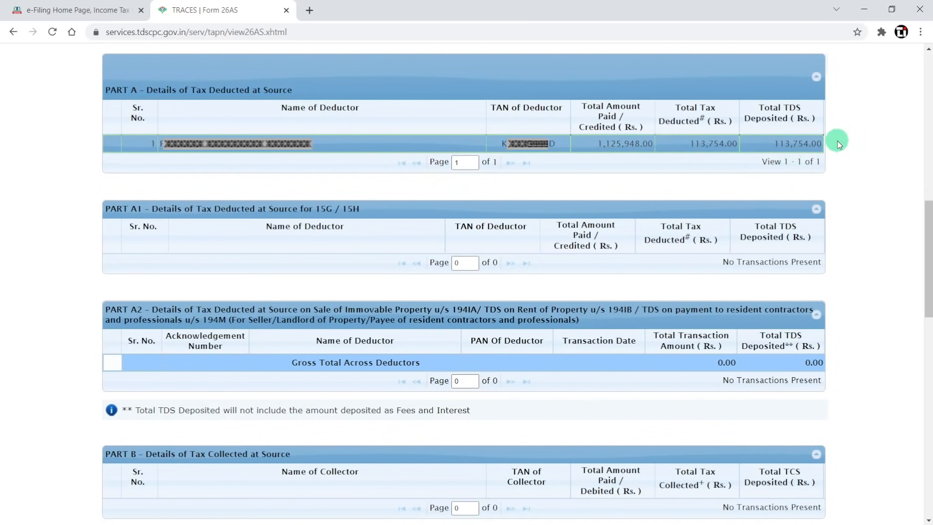
left_click_drag(837, 143, 775, 144)
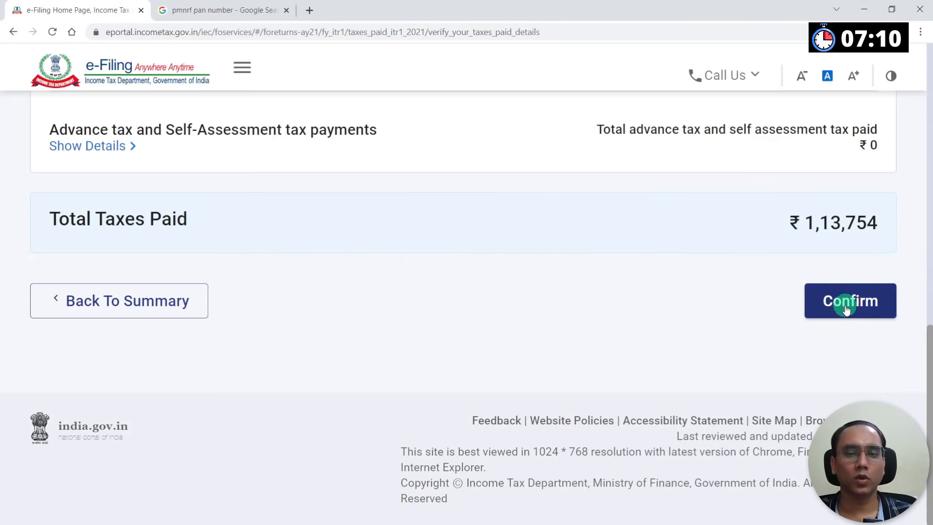
Return to the e-Filing portal and confirm the taxes paid details.
left_click(846, 301)
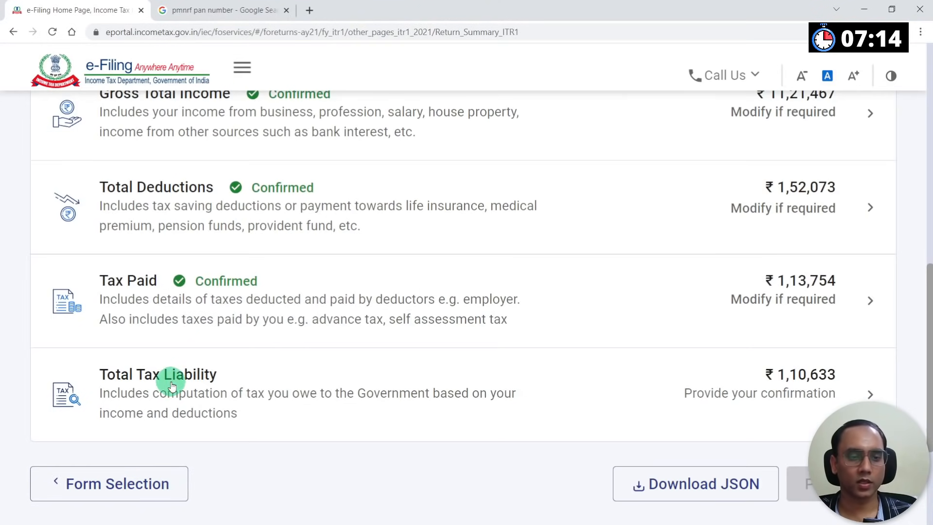
Review the income and tax computation in the Total Tax Liability section and confirm it.
left_click(171, 383)
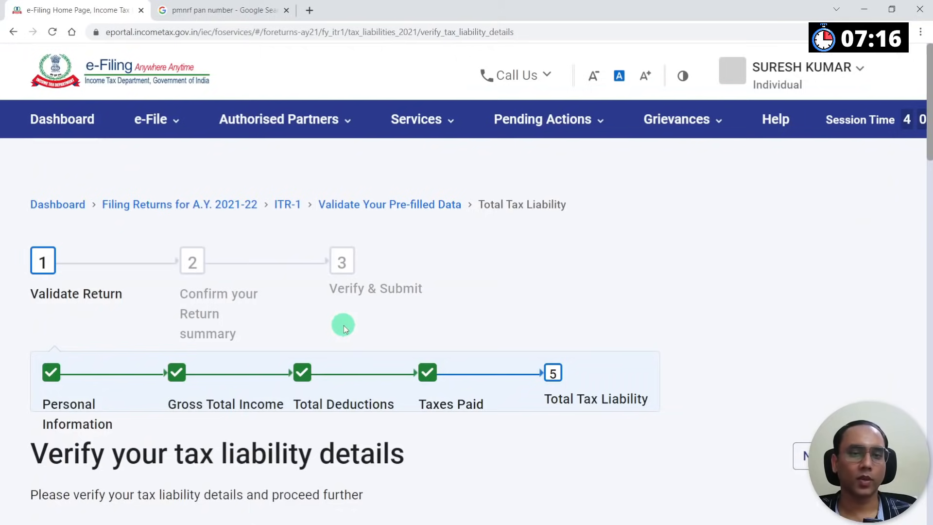
scroll(202, 296, "down", 3)
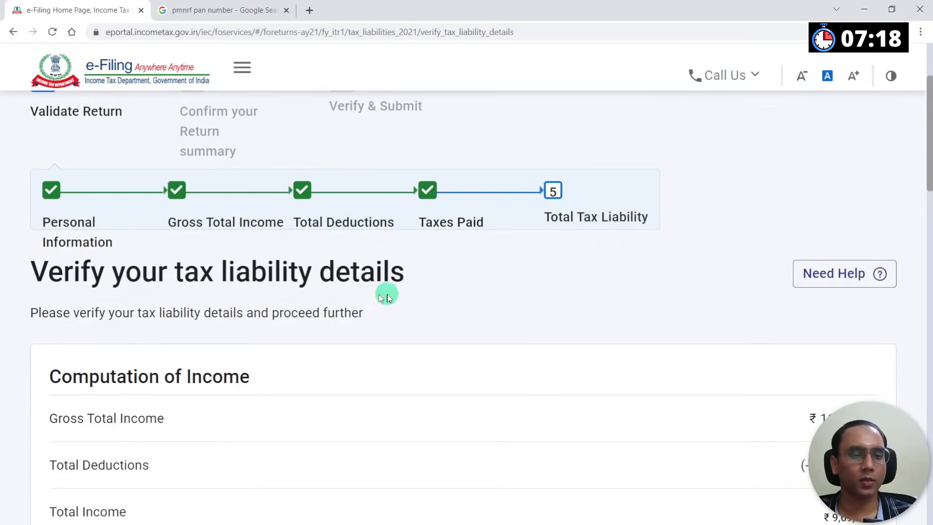
scroll(386, 292, "down", 5)
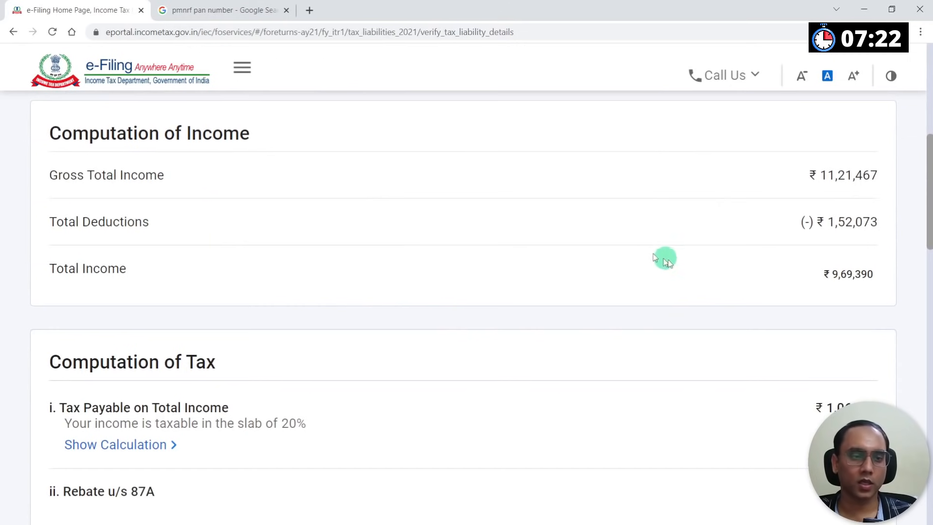
scroll(700, 260, "down", 4)
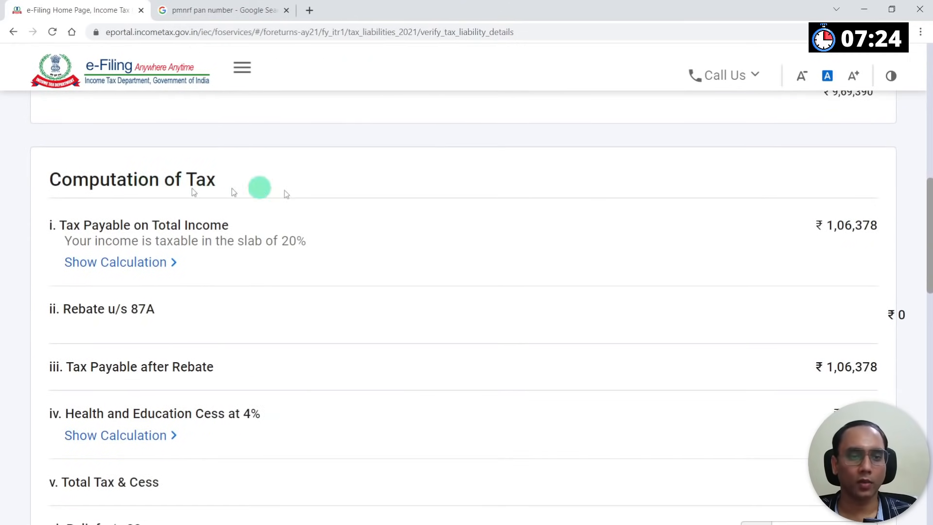
scroll(787, 262, "down", 1)
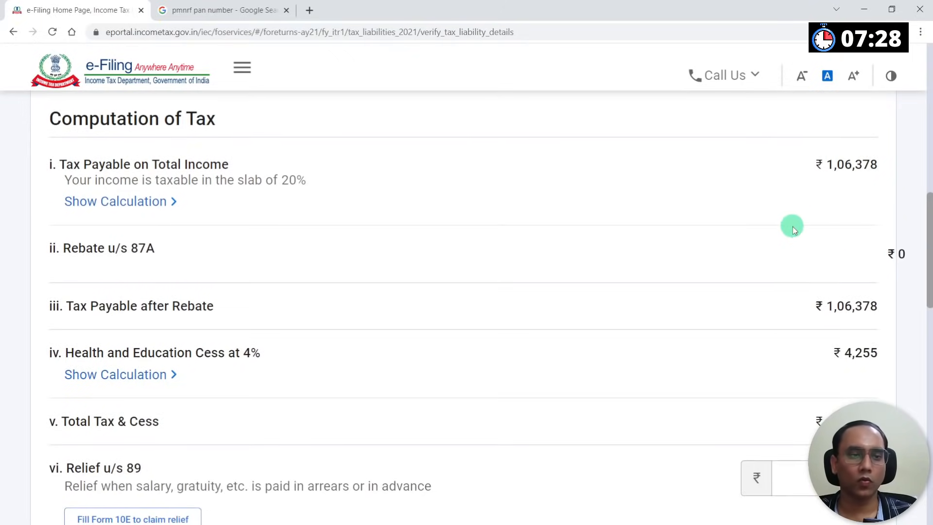
scroll(792, 227, "down", 15)
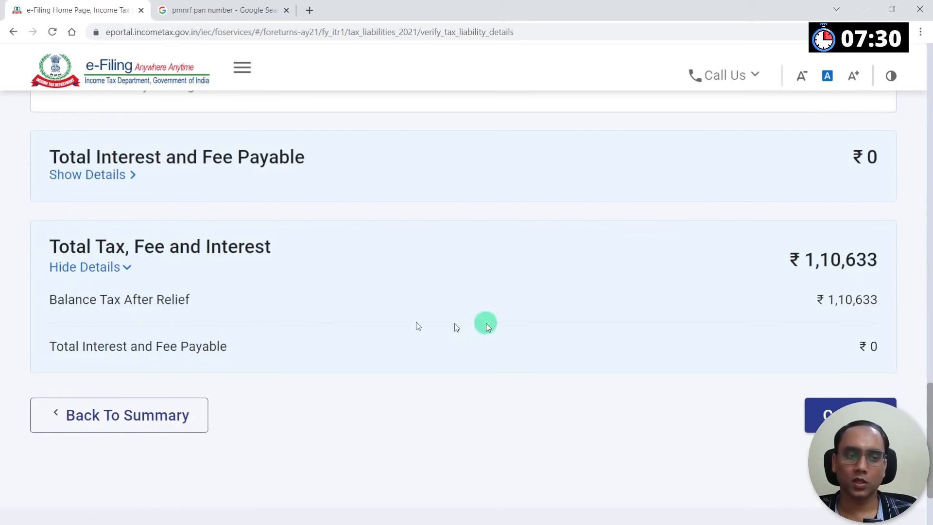
scroll(756, 313, "down", 2)
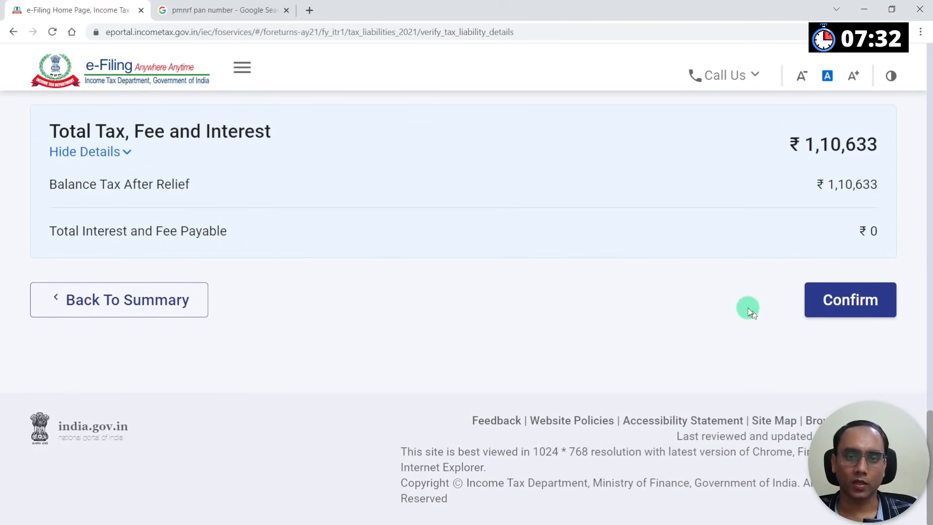
left_click(862, 310)
Check that all sections of the return summary are confirmed and proceed to the tax summary.
scroll(559, 292, "down", 8)
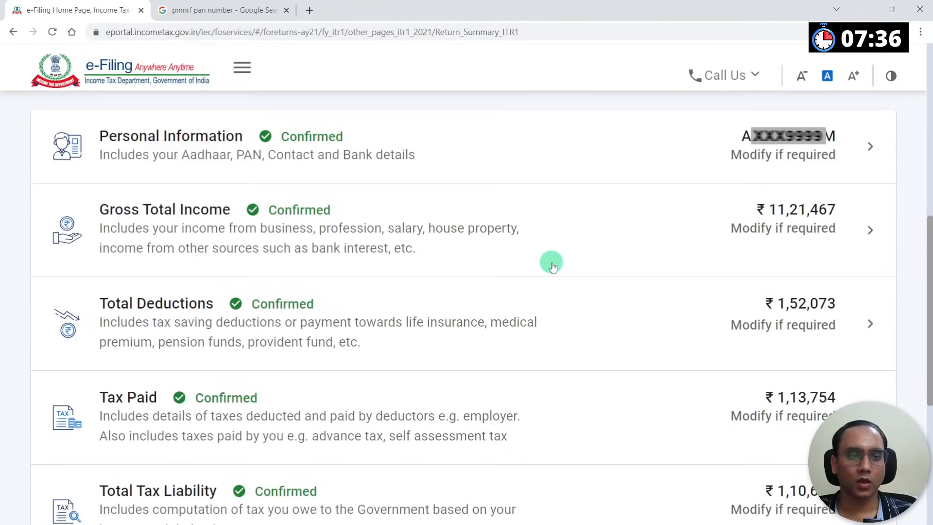
scroll(552, 266, "down", 4)
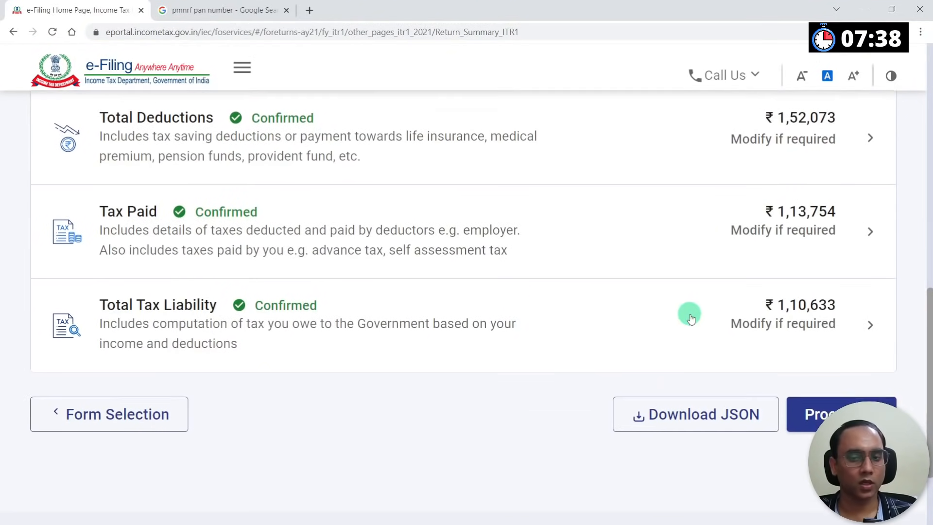
scroll(687, 313, "down", 3)
left_click(805, 297)
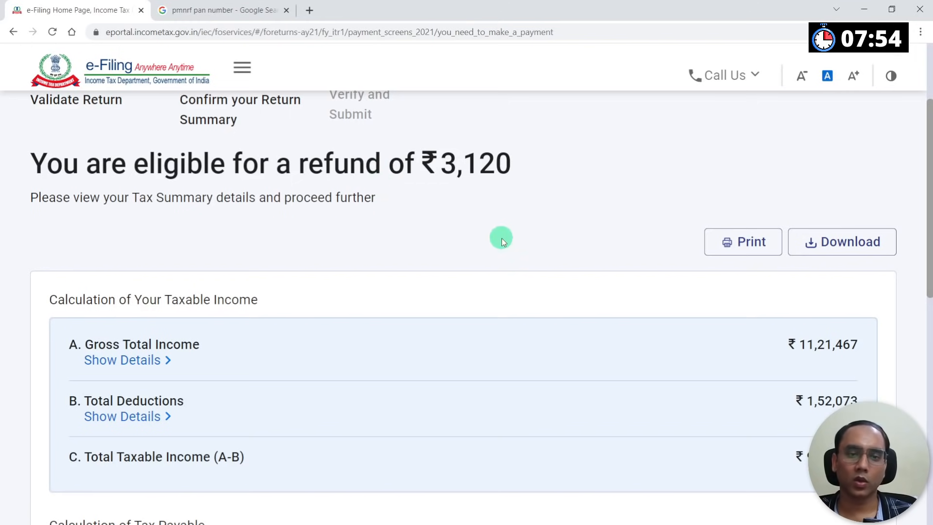
Review the taxable income, tax payable and refund calculations in the tax summary, and continue to the return preview.
scroll(503, 242, "down", 4)
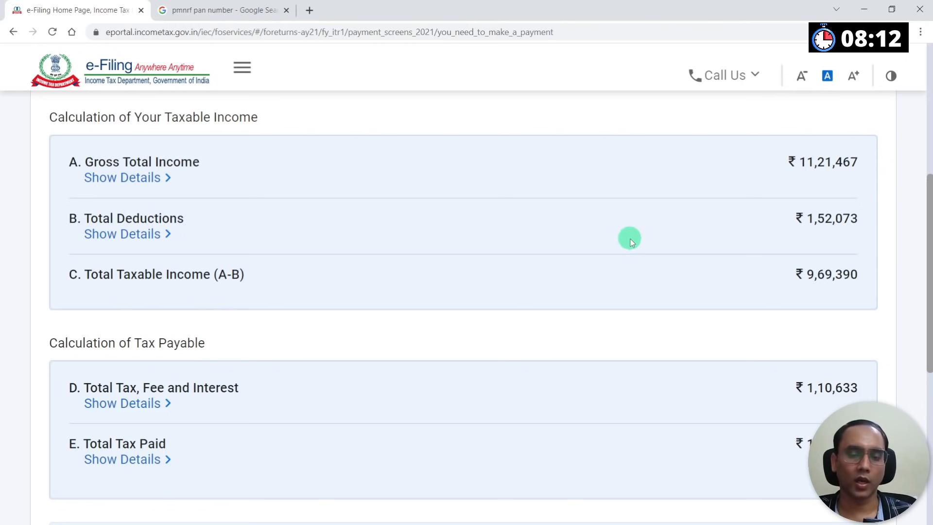
scroll(630, 242, "up", 5)
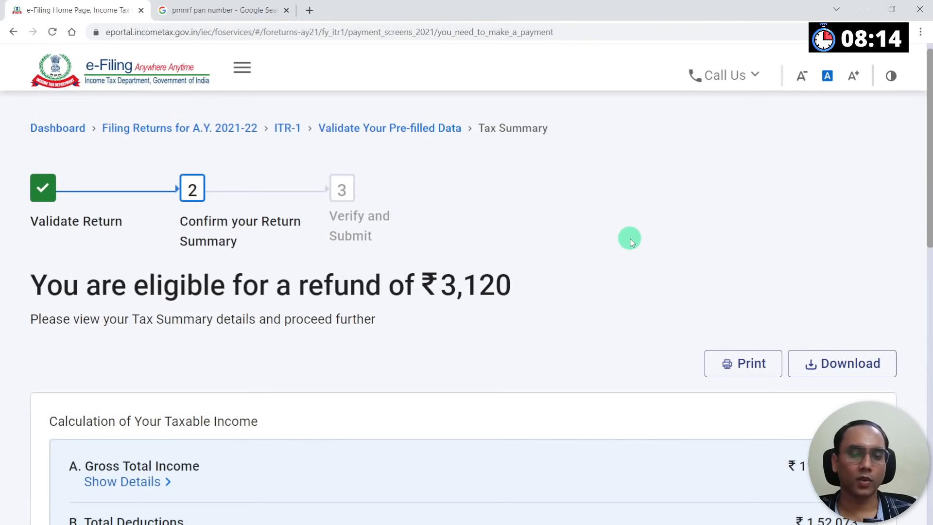
scroll(631, 272, "down", 2)
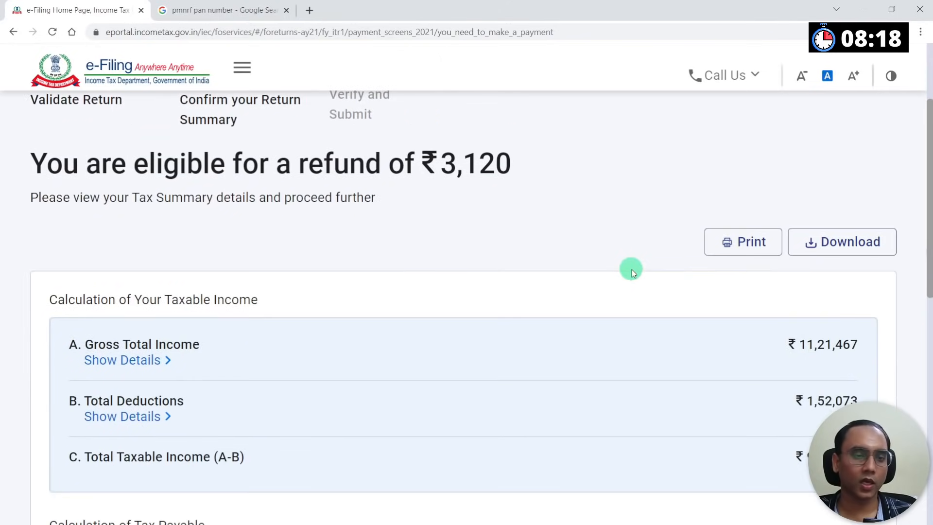
scroll(632, 271, "down", 10)
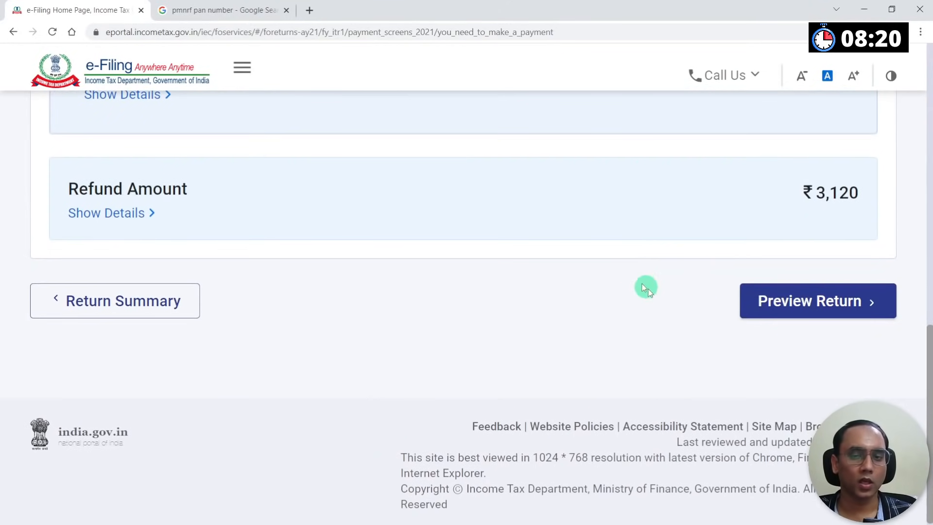
left_click(806, 306)
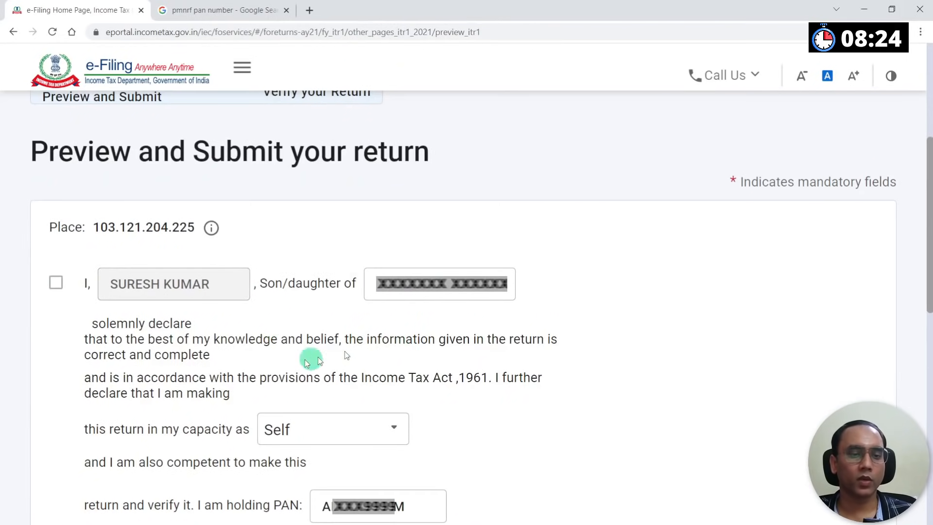
Try setting the declaration's filing capacity to Representative and go to its PAN field.
left_click(362, 435)
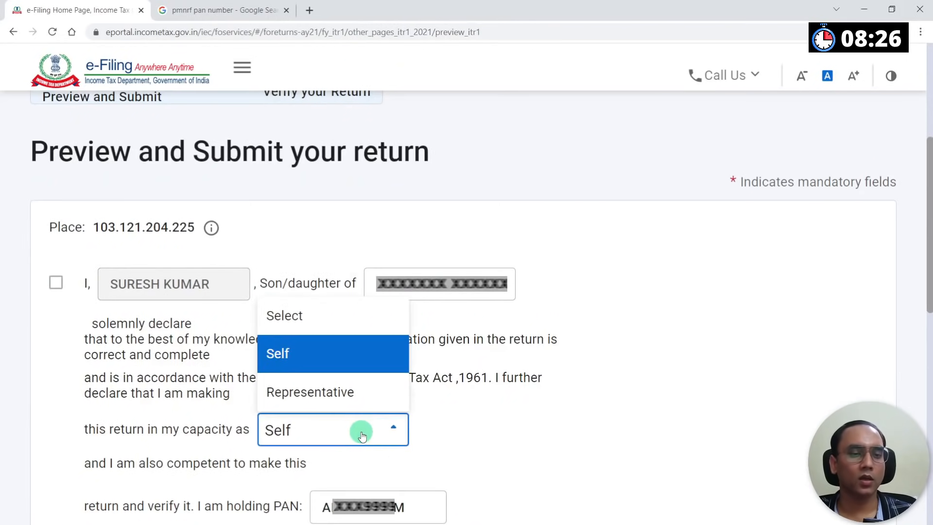
left_click(314, 354)
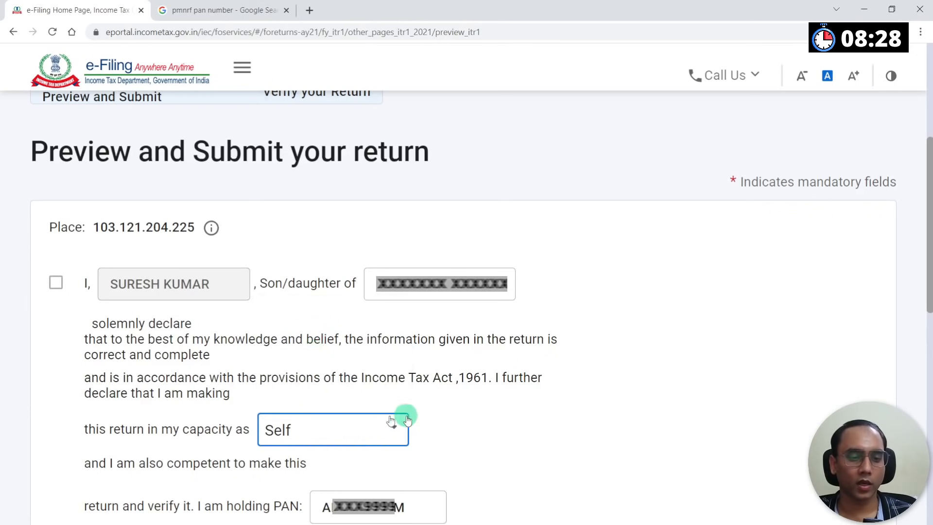
left_click(365, 419)
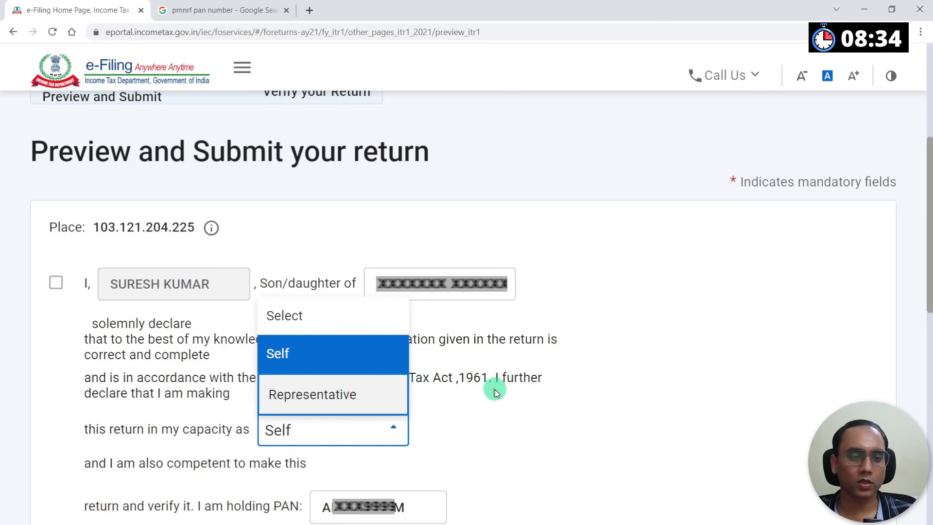
left_click(371, 396)
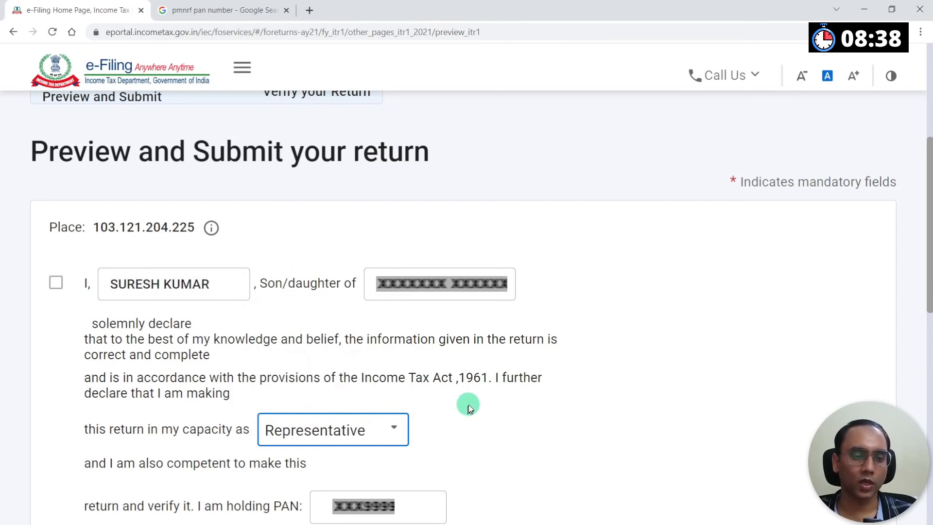
scroll(468, 403, "down", 4)
left_click(387, 325)
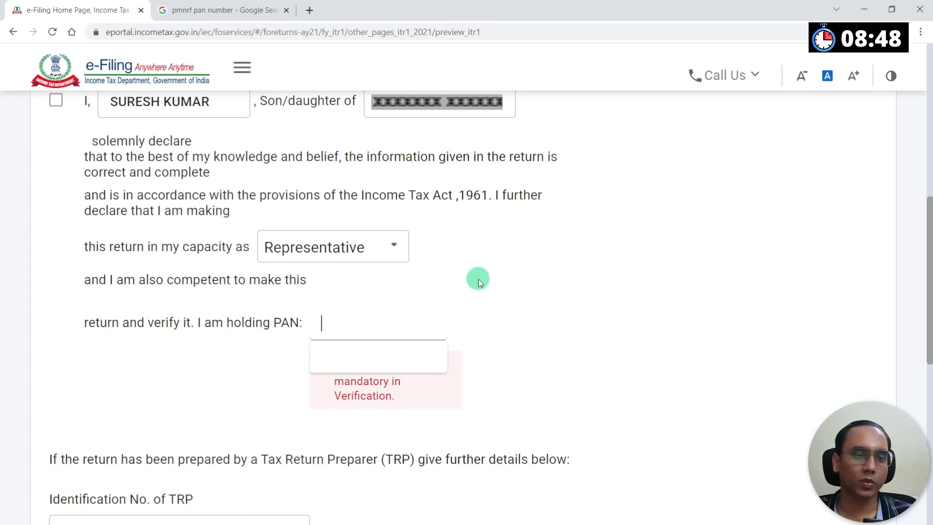
scroll(478, 279, "up", 3)
Accept the declaration with the filing capacity set to Self and proceed to the preview of the return.
left_click(56, 222)
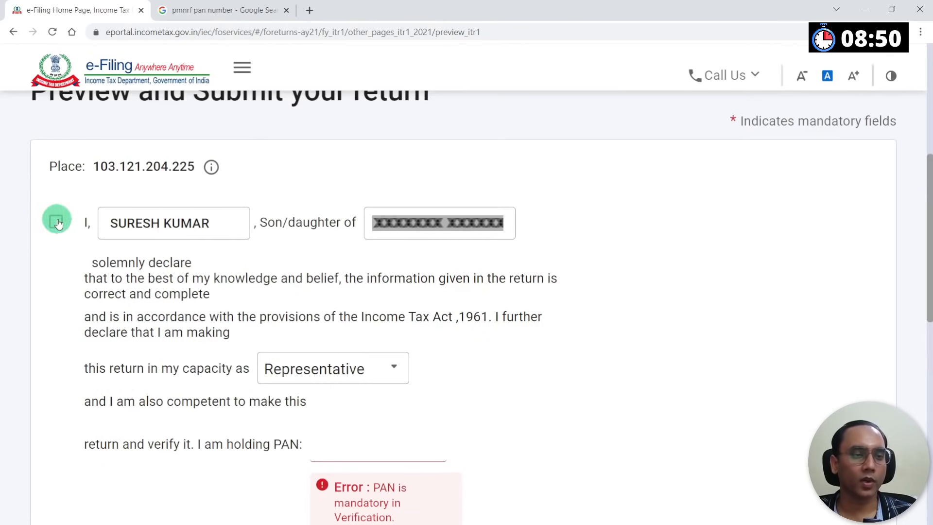
left_click(351, 376)
left_click(326, 295)
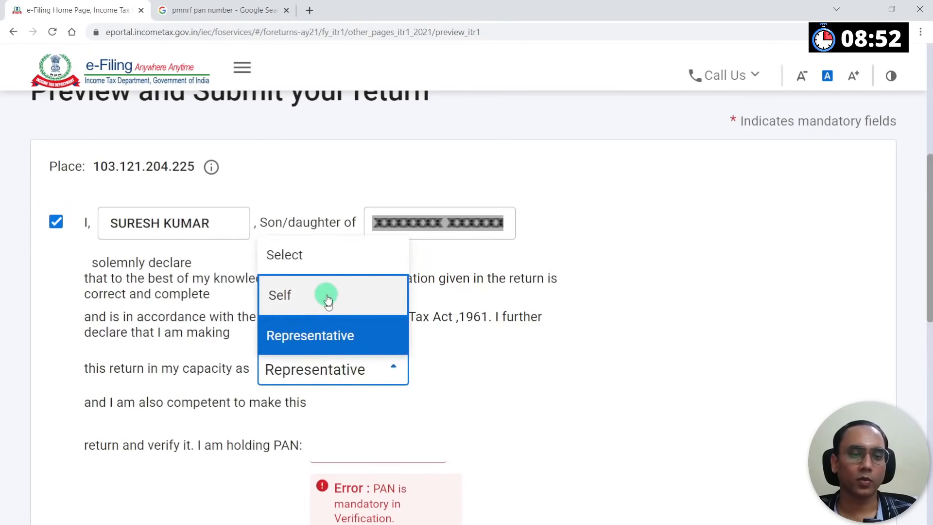
scroll(499, 342, "down", 10)
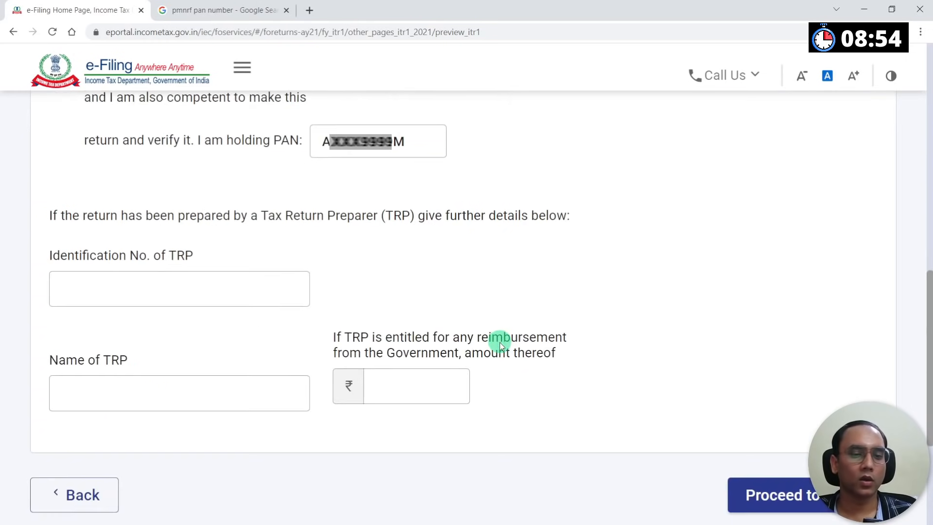
left_click(784, 315)
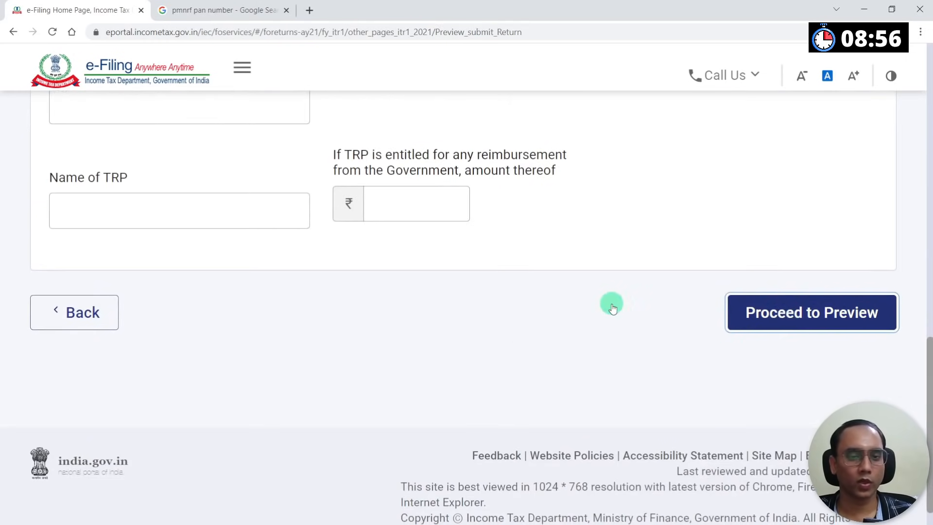
Download a PDF copy of the ITR-1 return preview.
scroll(612, 306, "down", 2)
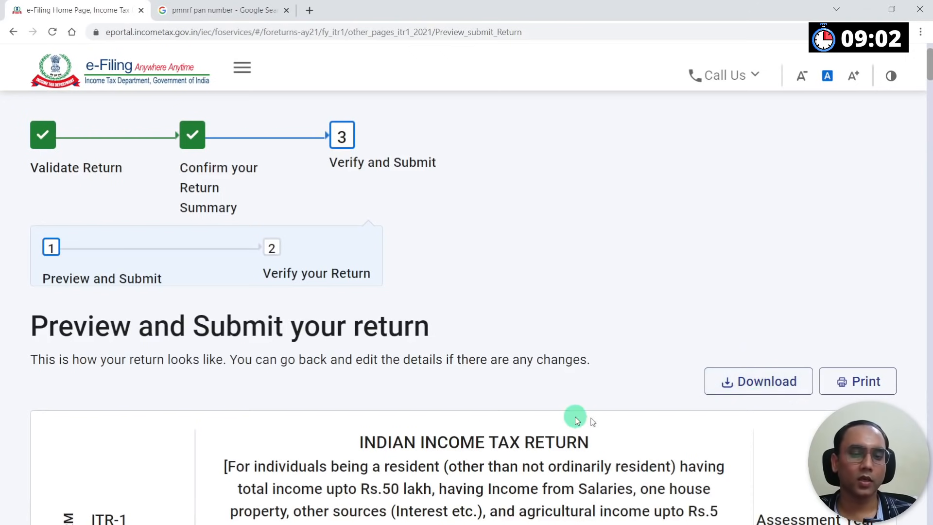
scroll(578, 424, "down", 1)
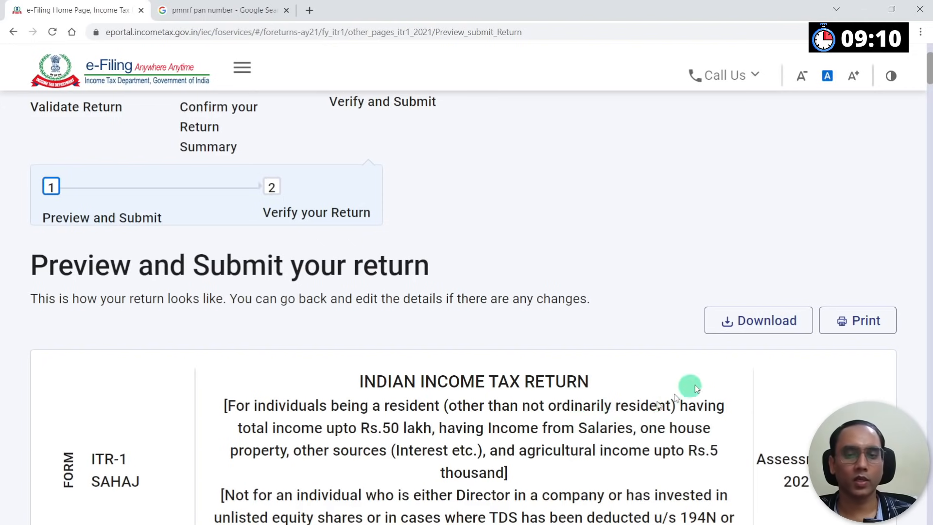
left_click(754, 321)
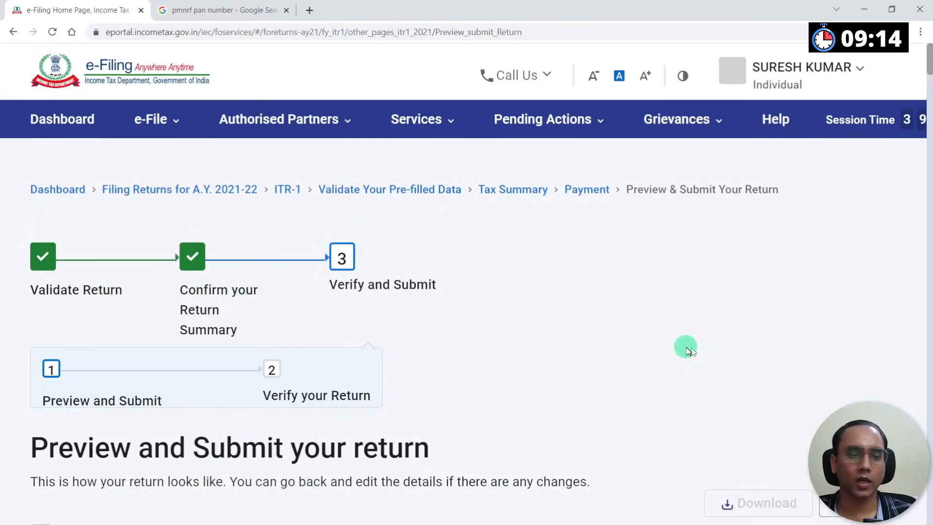
Submit the previewed return for validation and proceed to its verification.
scroll(685, 347, "down", 3)
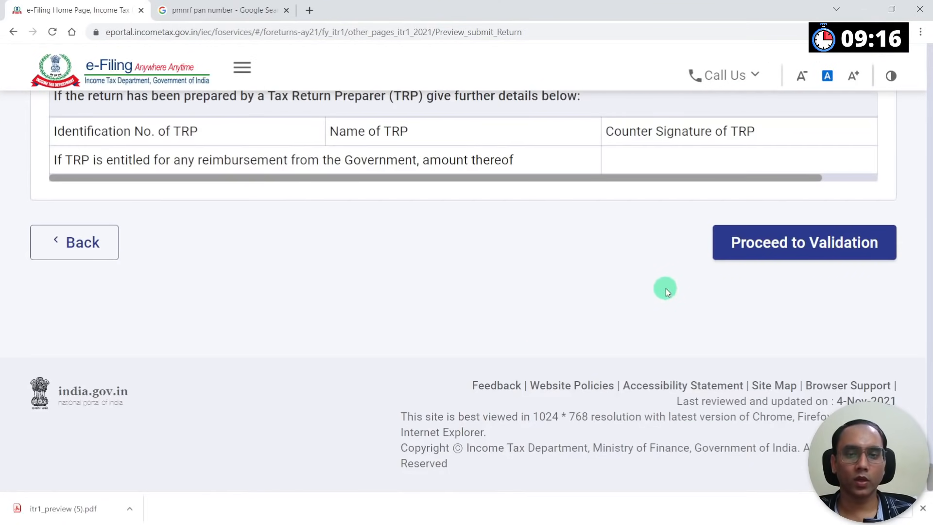
scroll(682, 277, "up", 1)
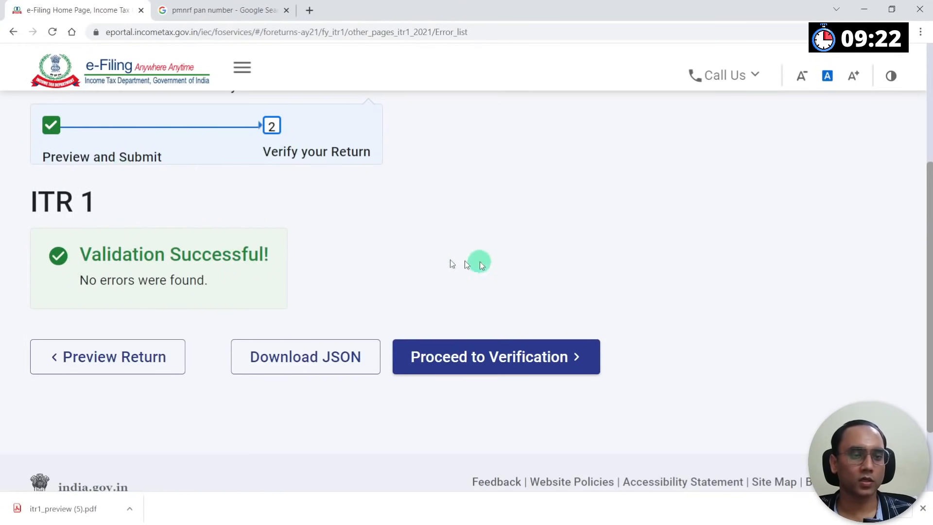
left_click(531, 368)
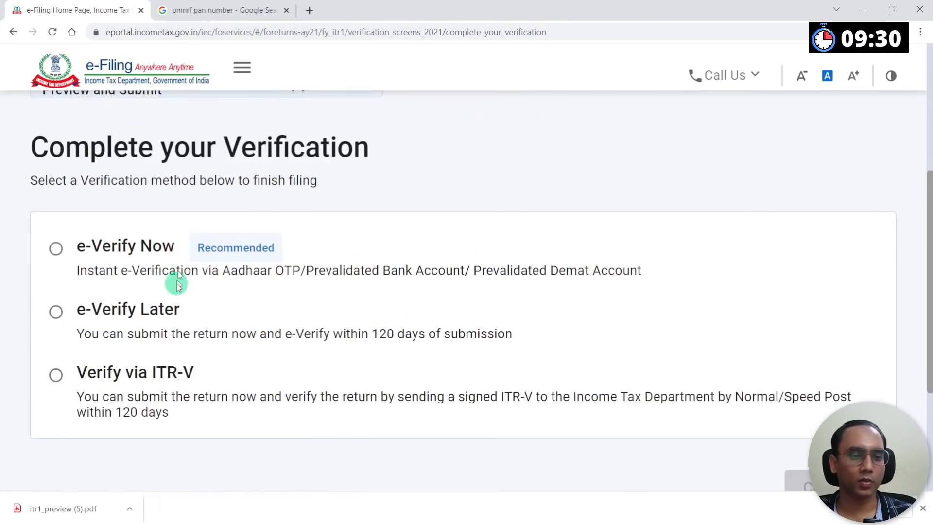
Choose e-Verify Now as the verification method and continue to the e-verification options.
left_click(57, 250)
scroll(497, 312, "down", 3)
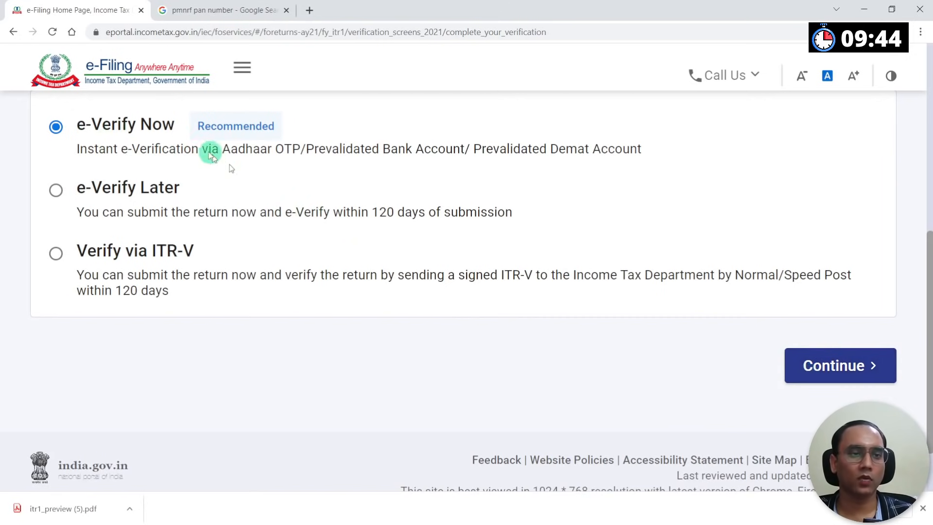
left_click(816, 376)
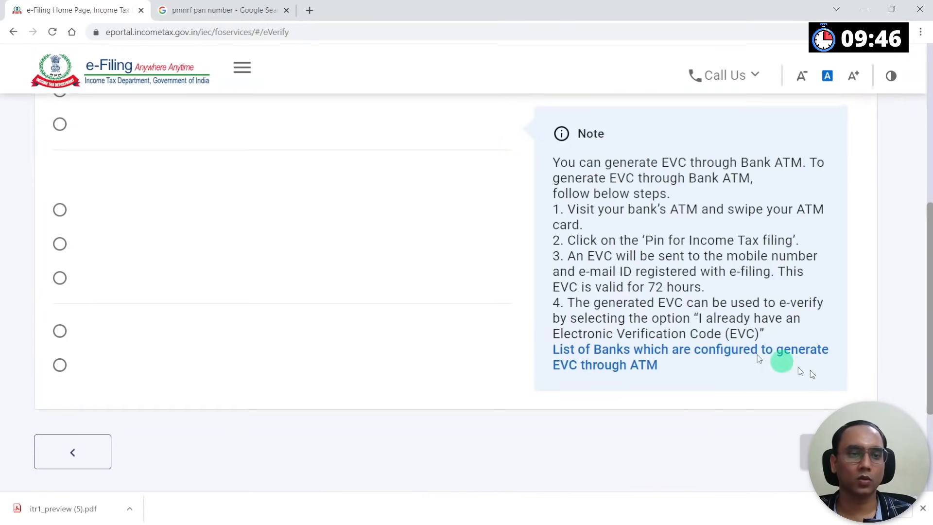
Continue with e-verification by OTP on the Aadhaar-registered mobile number, agree to validate the Aadhaar details and generate the OTP.
scroll(651, 329, "up", 5)
scroll(190, 282, "down", 1)
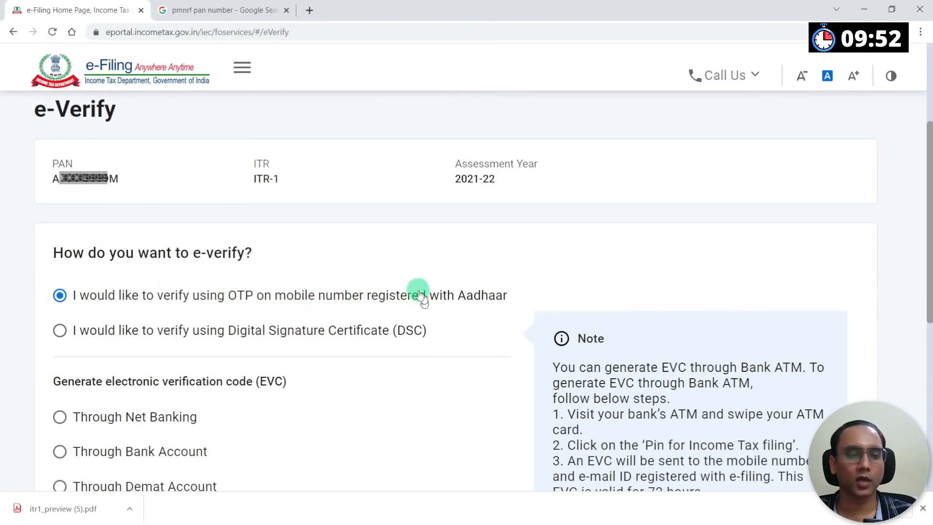
scroll(421, 287, "down", 3)
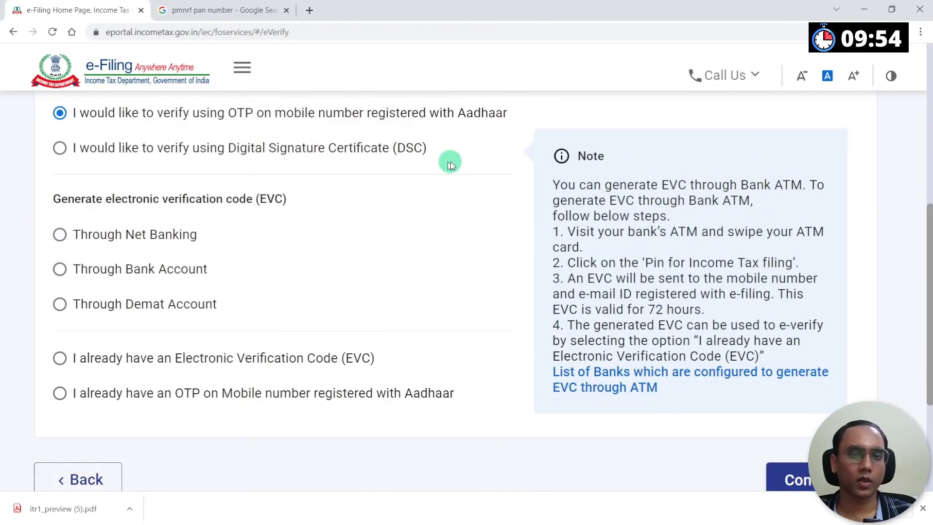
scroll(731, 389, "up", 2)
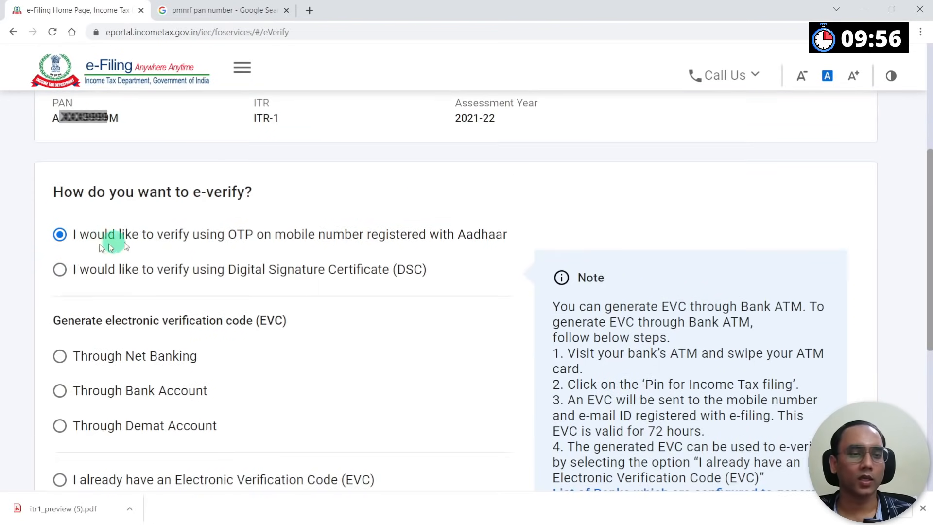
scroll(371, 270, "down", 5)
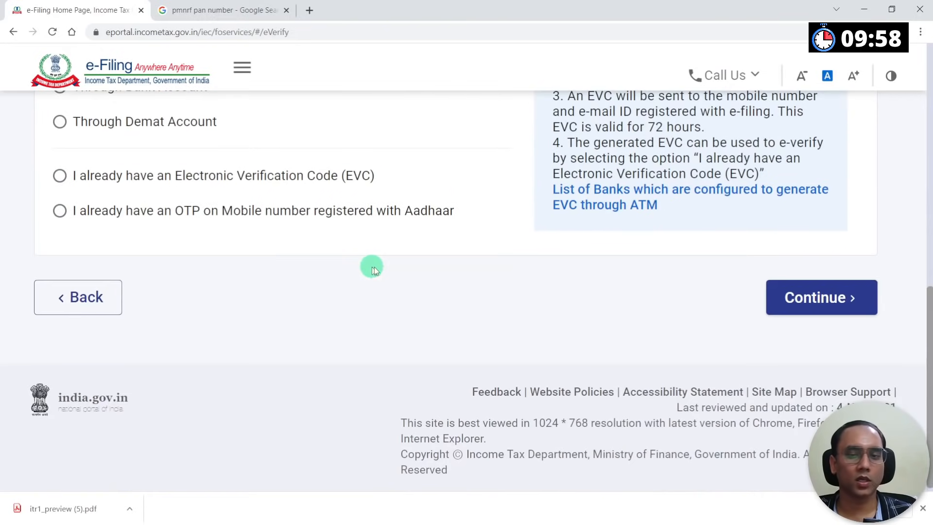
left_click(781, 297)
left_click(280, 306)
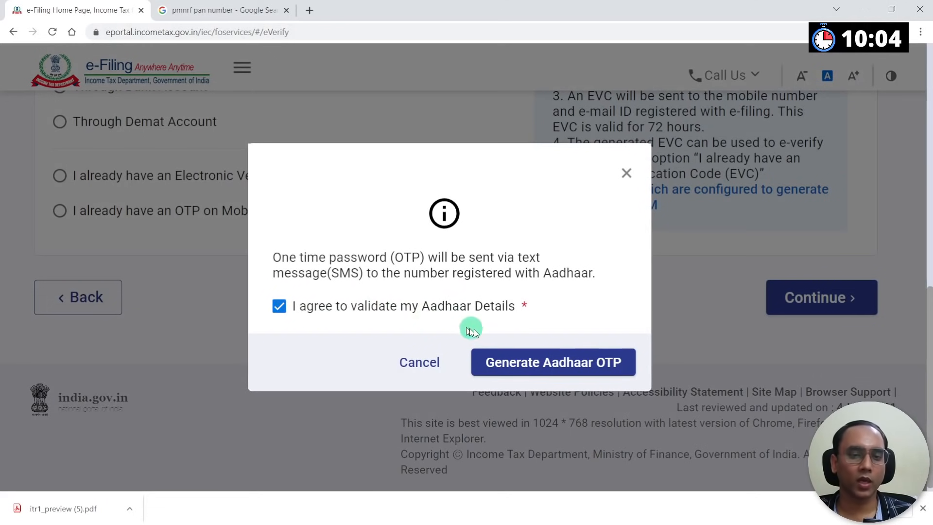
left_click(538, 367)
Enter the six-digit Aadhaar OTP in the verification dialog and validate it.
left_click(336, 253)
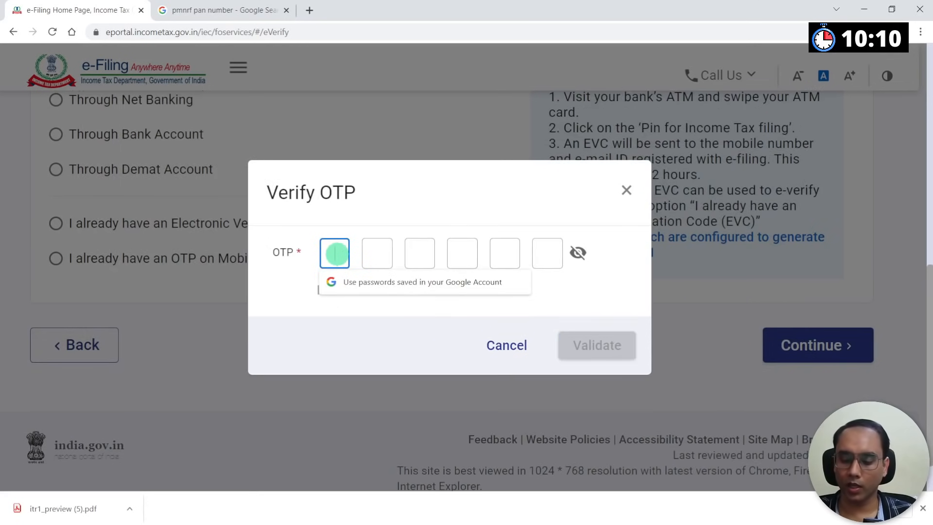
type("••••••")
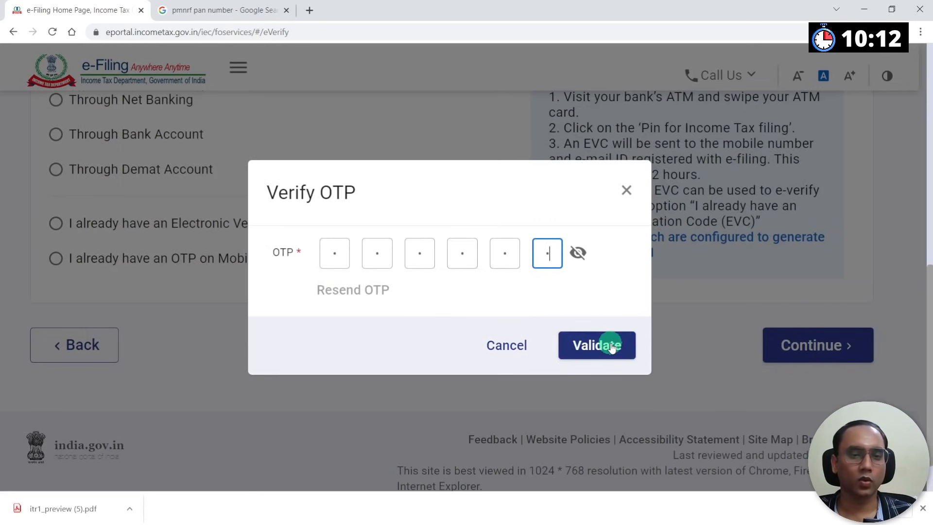
left_click(612, 346)
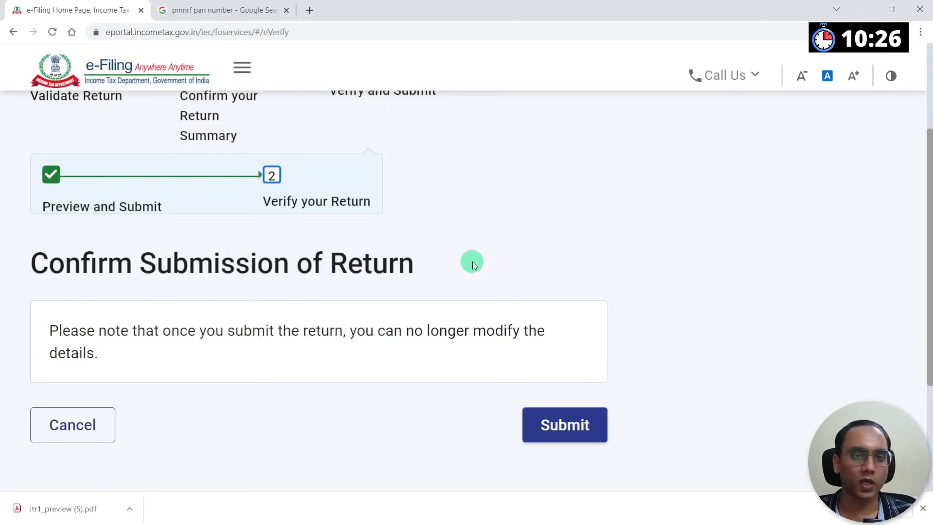
Confirm the final submission of the return and go back to the dashboard.
scroll(473, 262, "down", 1)
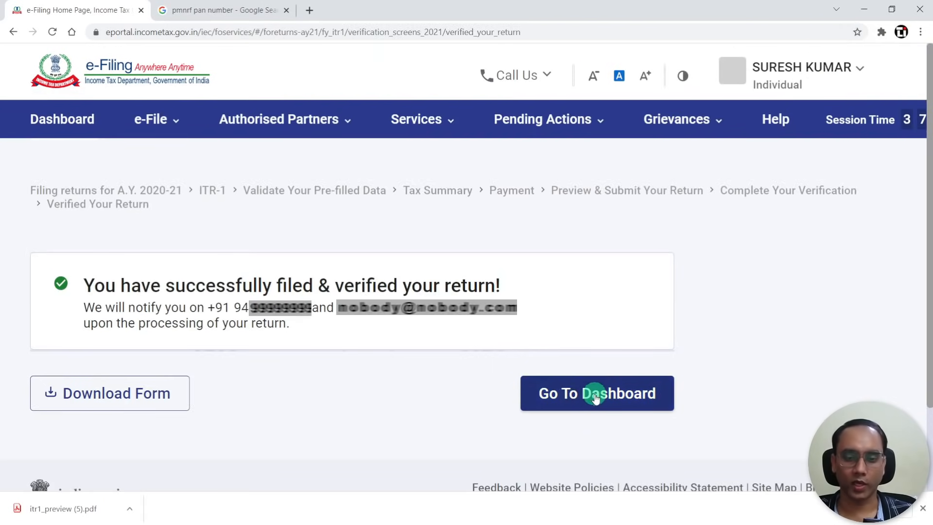
left_click(596, 395)
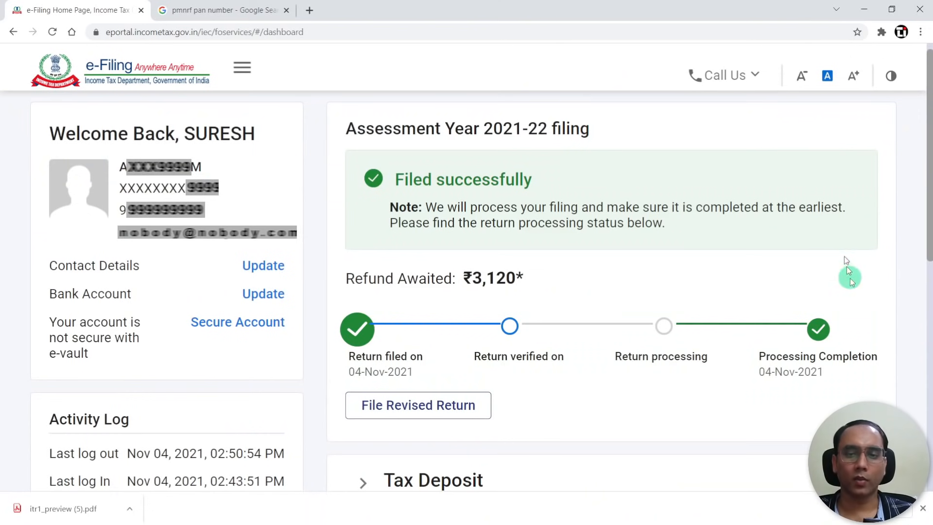